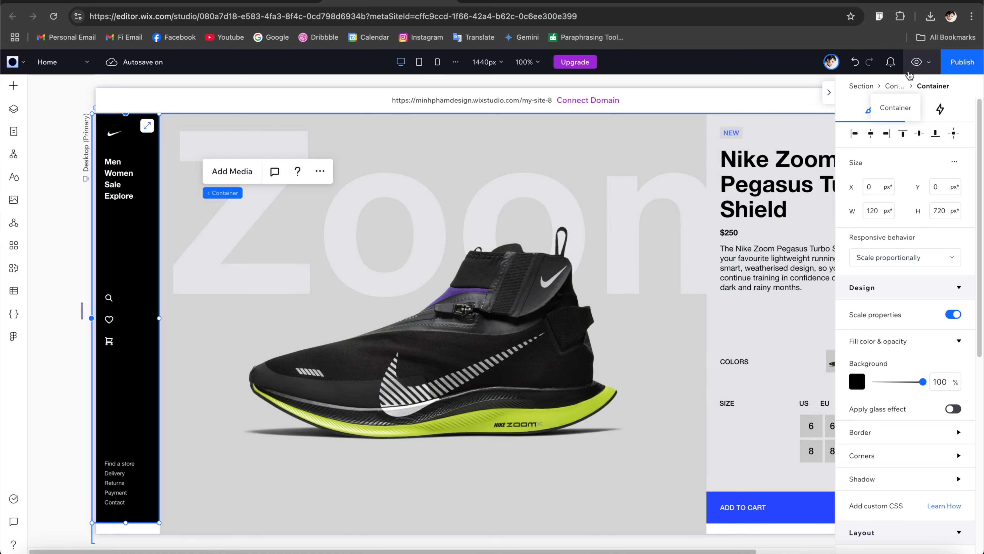
# Preview the desktop page and return to editing.
pyautogui.click(916, 62)
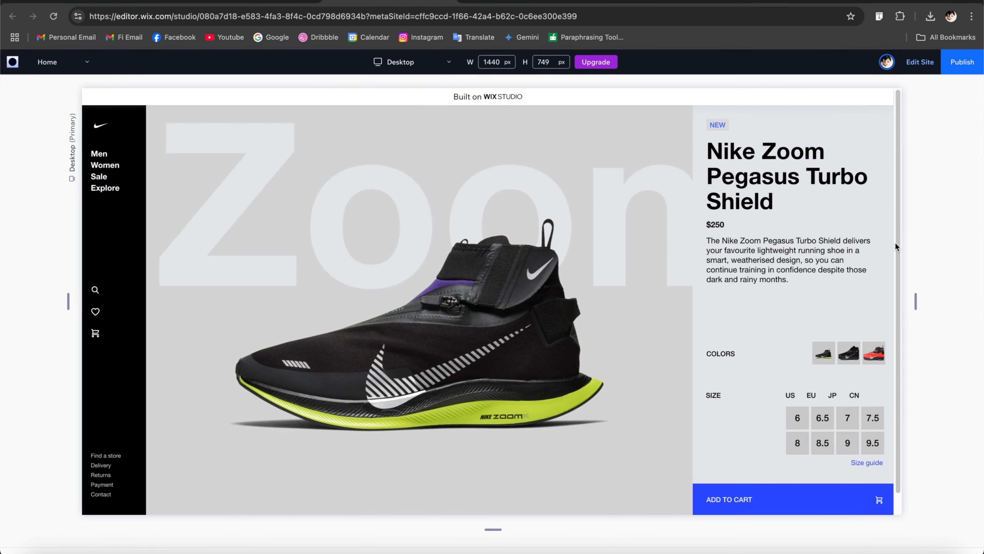
pyautogui.click(920, 62)
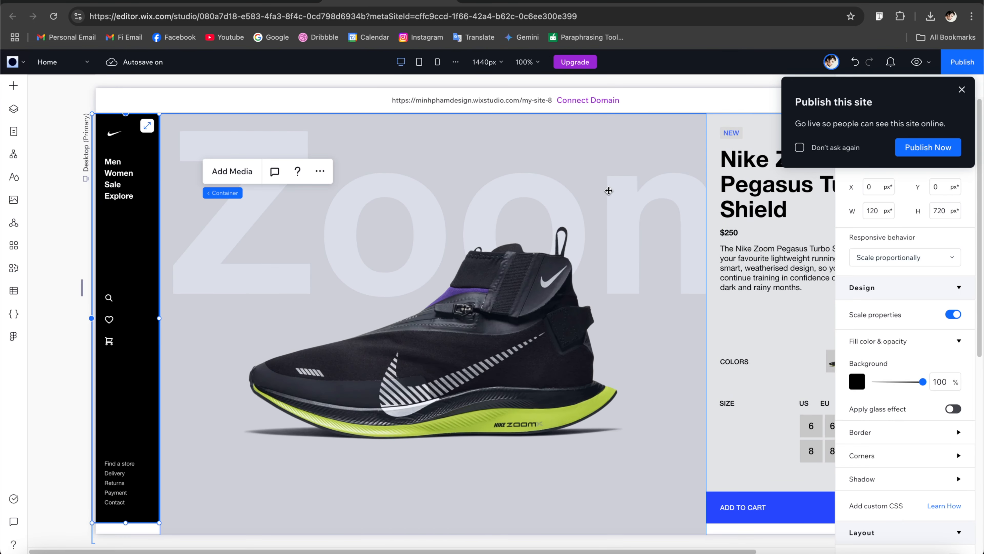
# Show the page's layer structure and expand the product details container and the shoe image container.
pyautogui.click(14, 109)
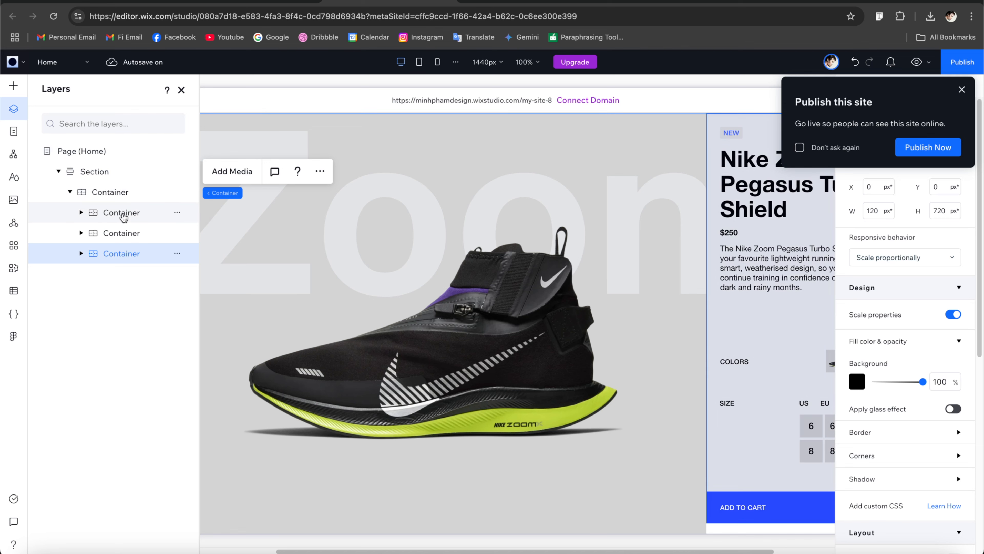
pyautogui.click(81, 213)
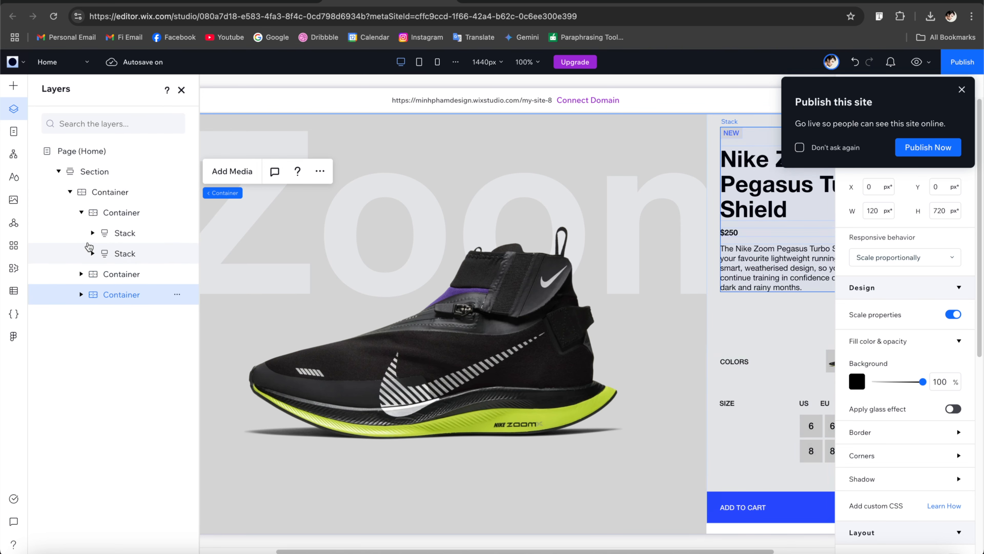
pyautogui.click(82, 274)
pyautogui.click(81, 335)
pyautogui.click(81, 335)
# Check the item spacing of the stack holding the product title, price and description.
pyautogui.click(756, 233)
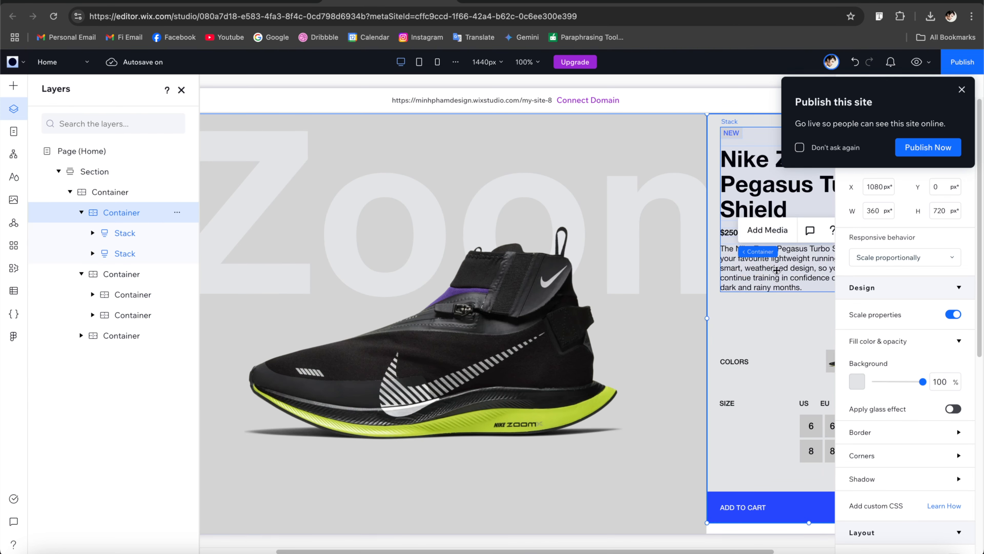
pyautogui.click(776, 270)
pyautogui.scroll(-3, 912, 388)
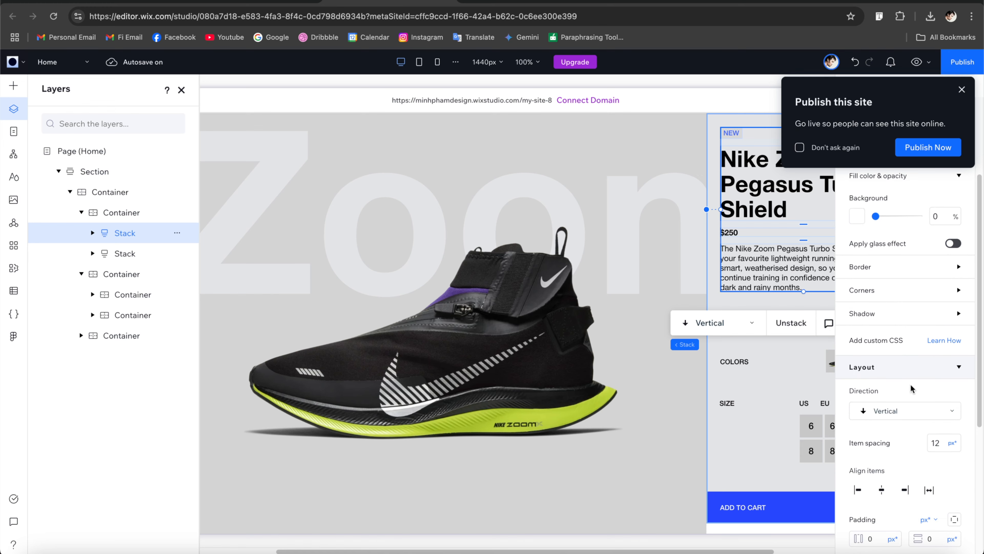
pyautogui.scroll(-1, 923, 407)
pyautogui.click(943, 433)
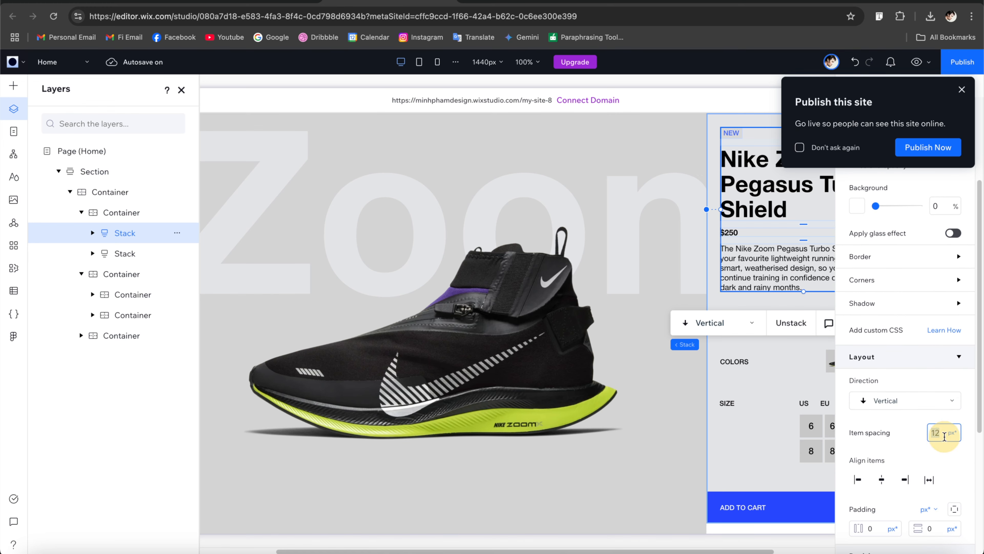
pyautogui.press('Return')
pyautogui.click(943, 433)
pyautogui.write('1')
pyautogui.press('Return')
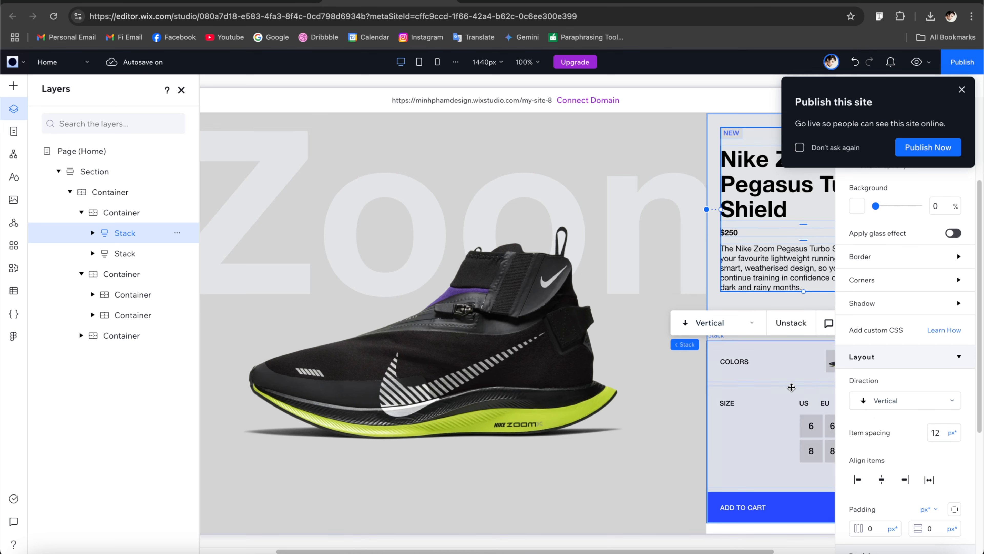
# Preview the page, widen the desktop preview to 1446 px, and return to editing.
pyautogui.click(917, 62)
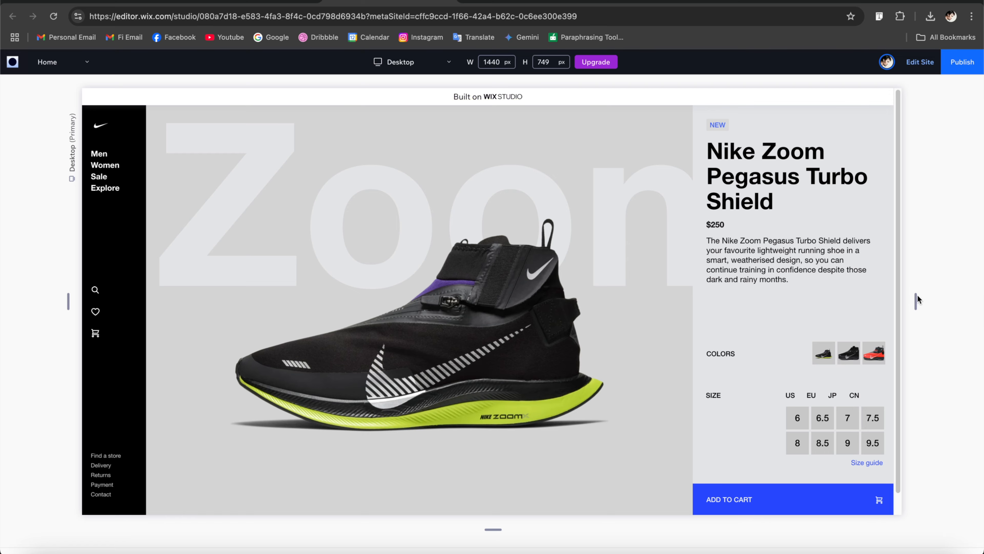
pyautogui.moveTo(916, 302)
pyautogui.mouseDown()
pyautogui.moveTo(721, 297)
pyautogui.moveTo(916, 291)
pyautogui.moveTo(917, 301)
pyautogui.mouseUp()
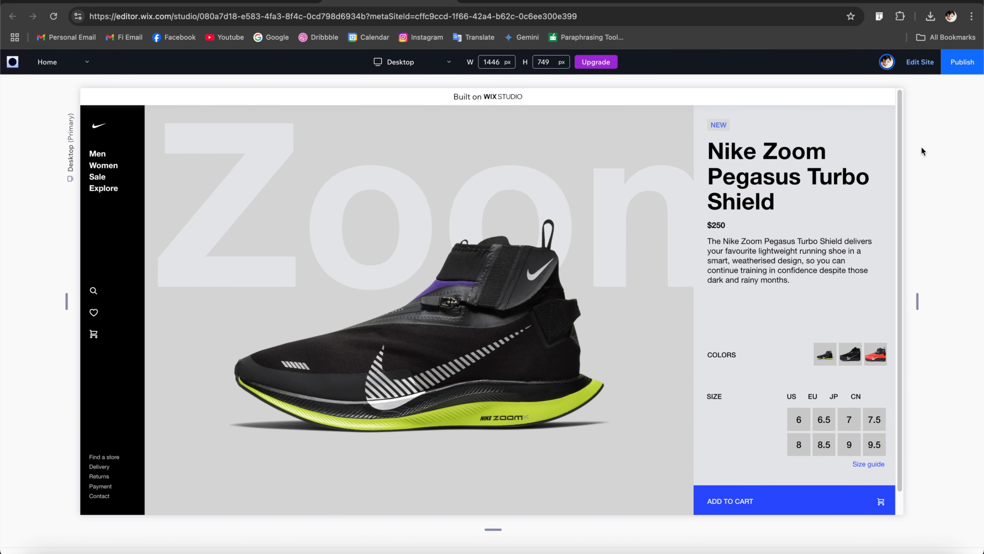
pyautogui.click(913, 67)
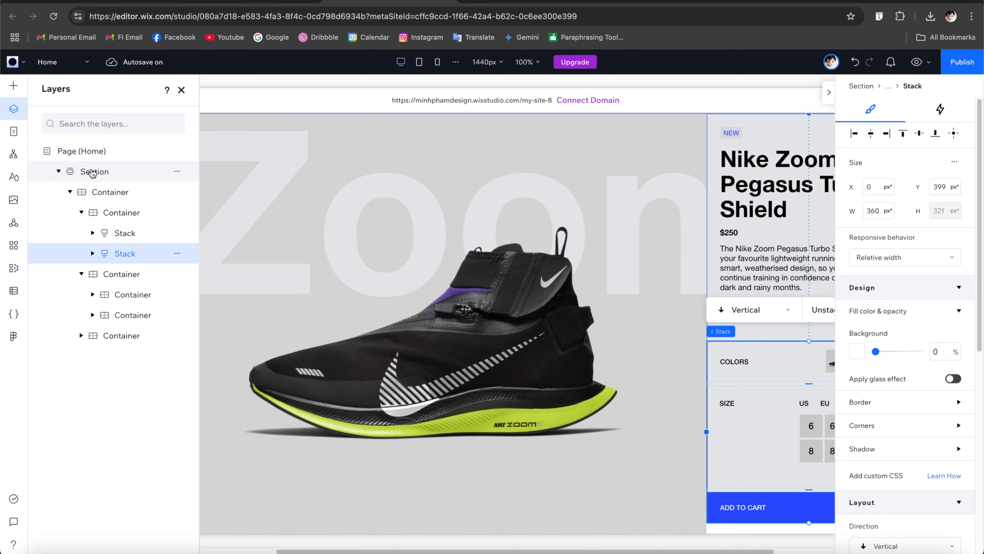
# Enable advanced size settings for the section and set its height to 100 vh.
pyautogui.click(92, 173)
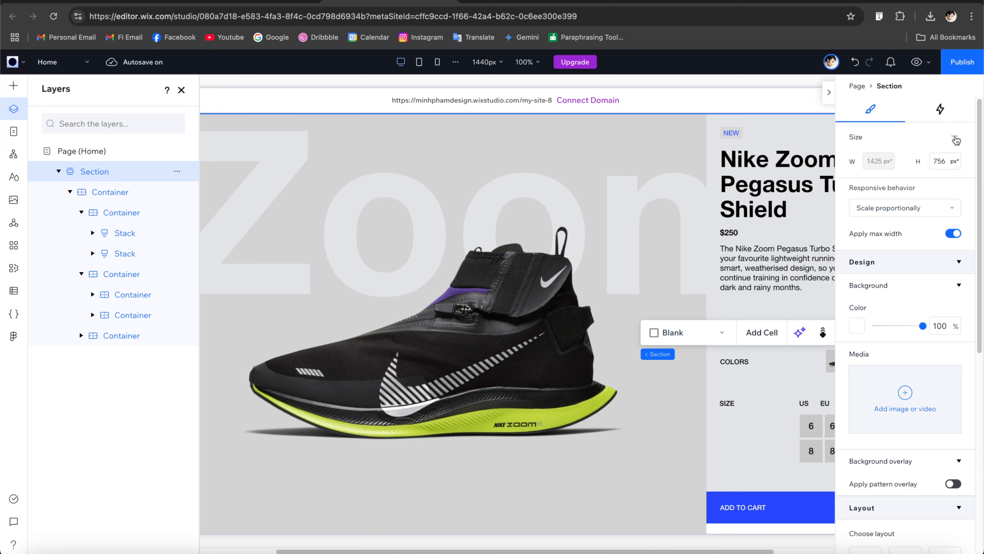
pyautogui.click(954, 139)
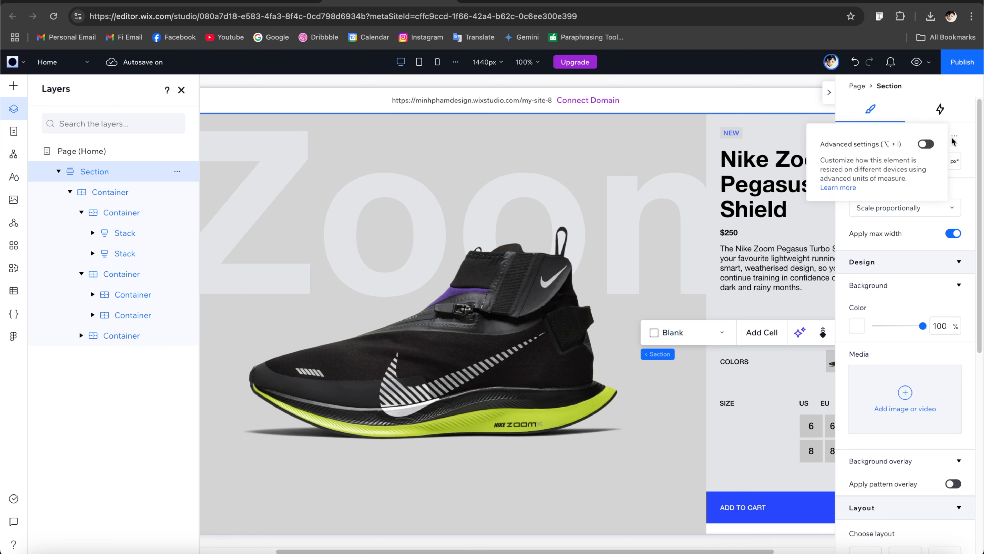
pyautogui.click(926, 145)
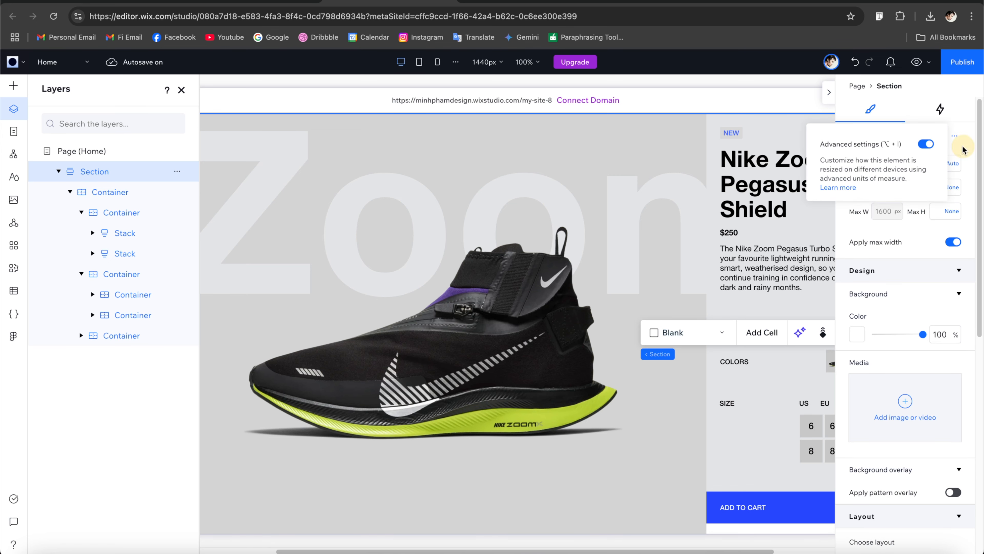
pyautogui.click(949, 166)
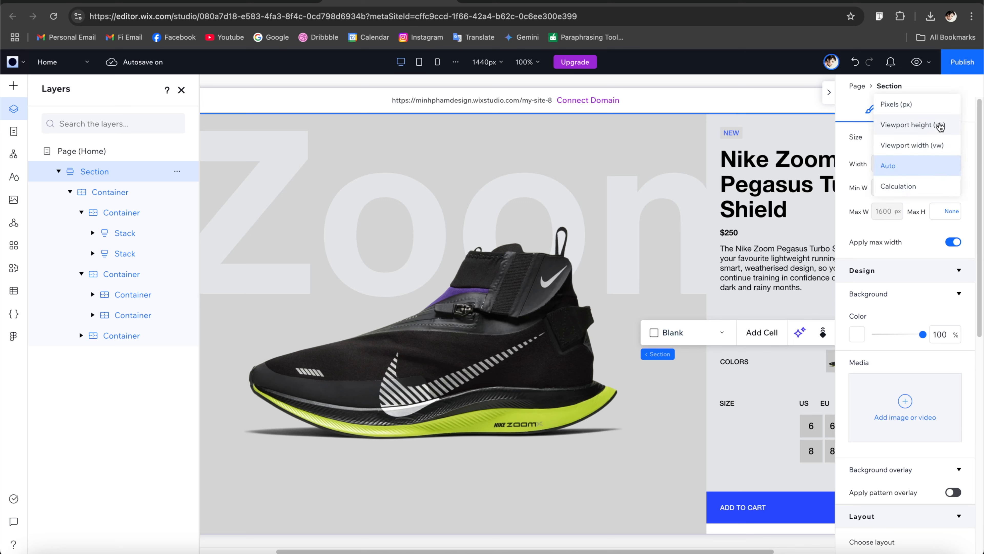
pyautogui.click(941, 126)
pyautogui.click(942, 163)
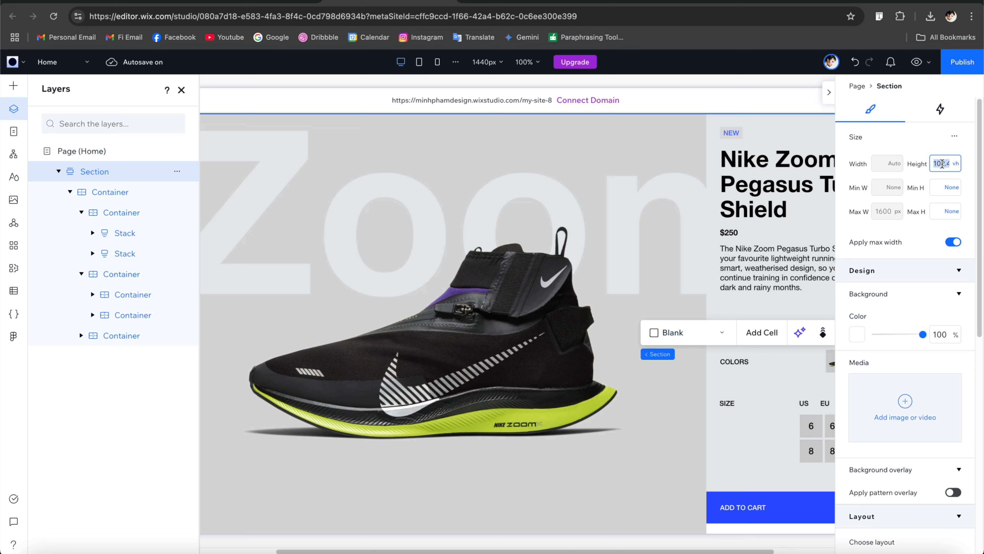
pyautogui.write('100')
pyautogui.press('Return')
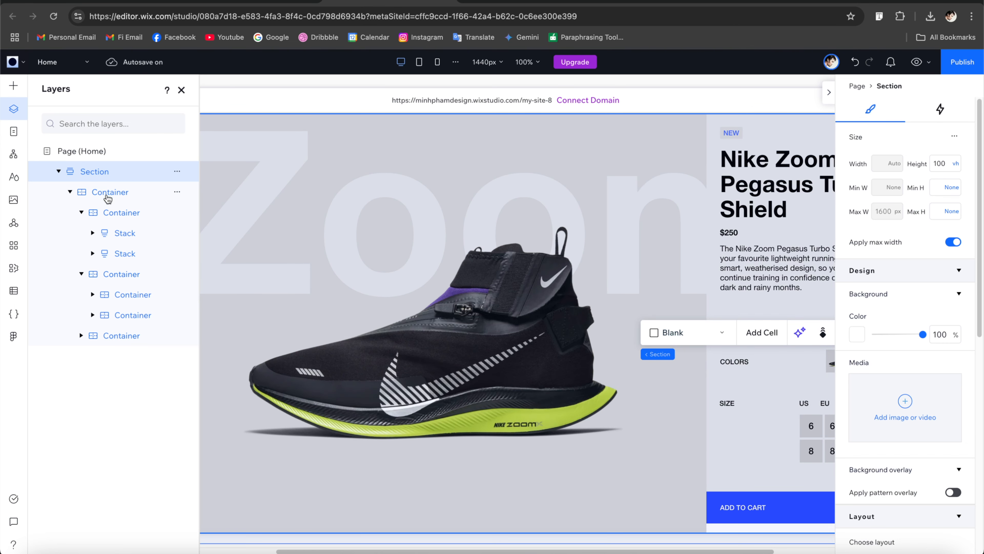
# Rename the section's outer container Main Container and stretch it to fill the section.
pyautogui.click(108, 199)
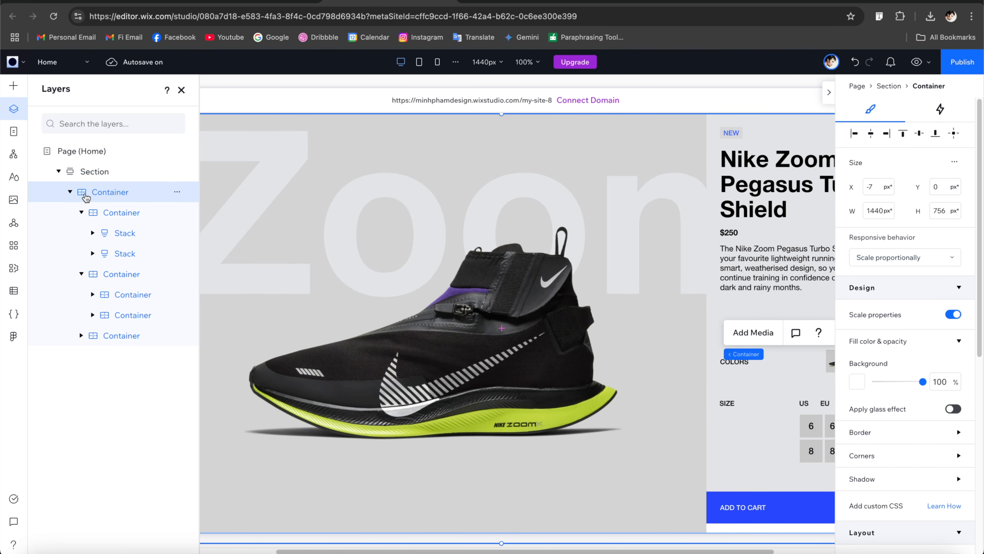
pyautogui.rightClick(87, 198)
pyautogui.click(133, 171)
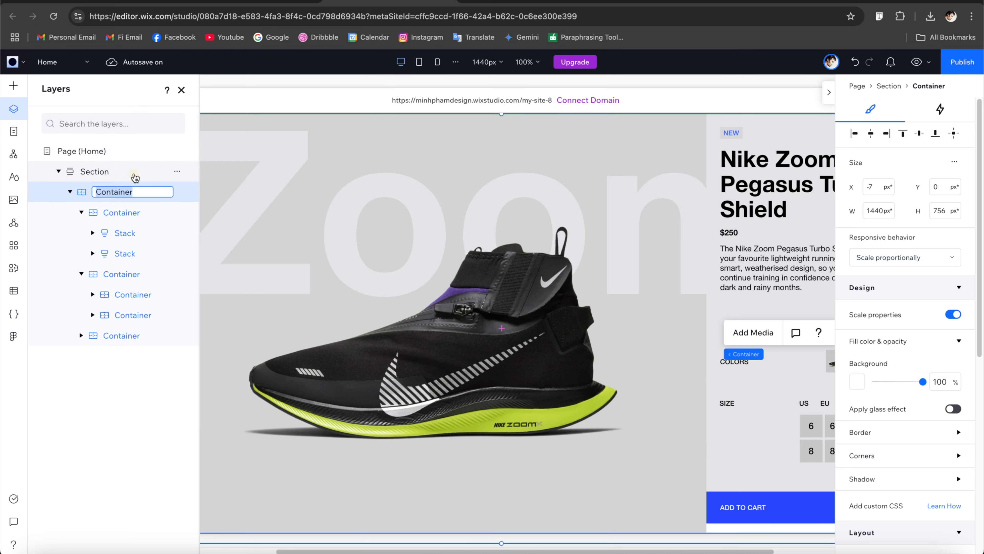
pyautogui.write('Main Container')
pyautogui.press('Return')
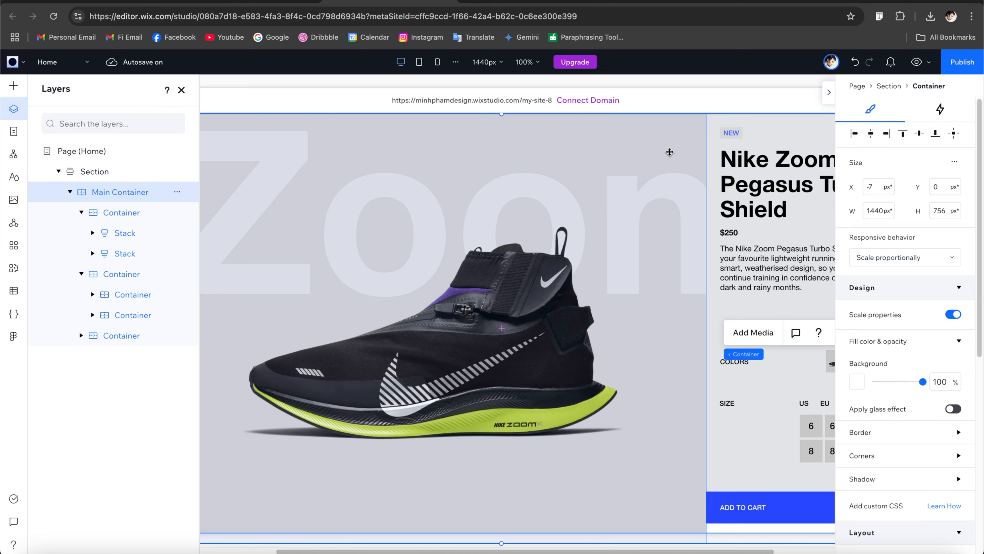
pyautogui.hscroll(5, 669, 152)
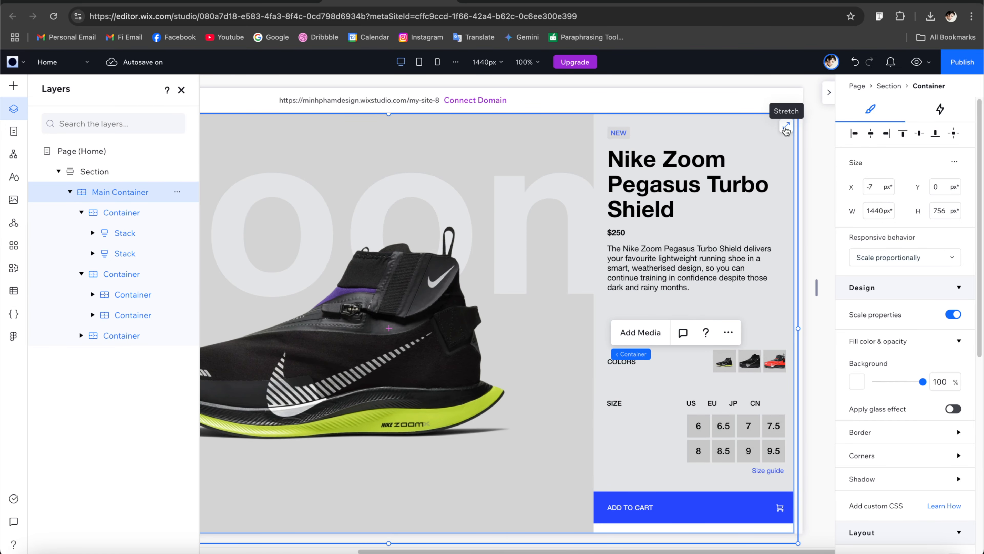
pyautogui.click(786, 128)
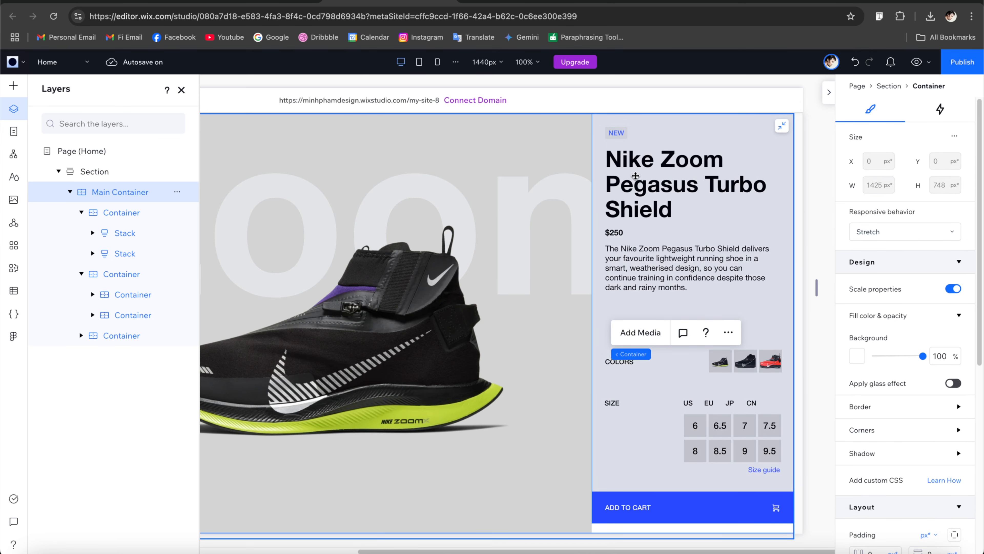
# Rename the black navigation container Side Bar and extend its height to about 738 px.
pyautogui.hscroll(-10, 635, 175)
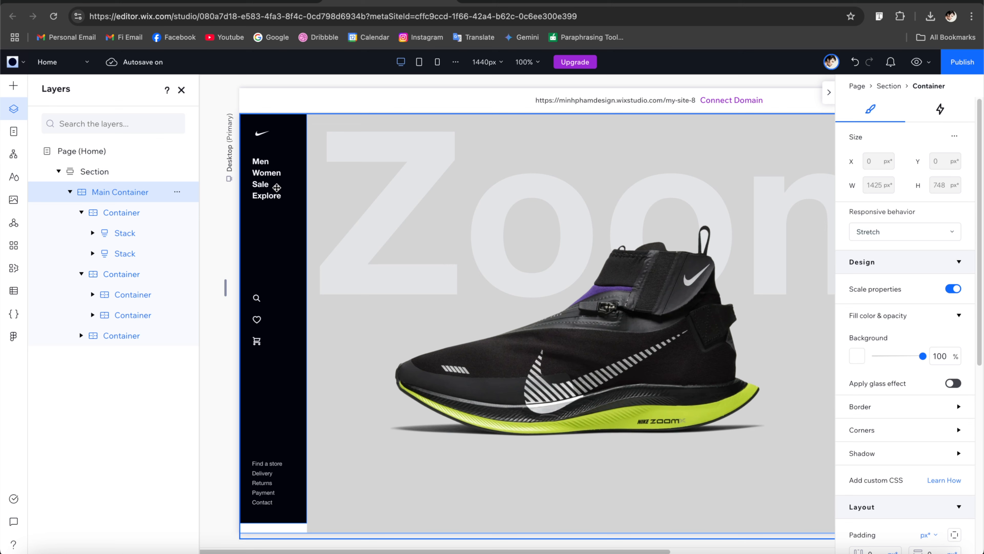
pyautogui.click(276, 187)
pyautogui.doubleClick(125, 335)
pyautogui.write('Side Bar')
pyautogui.press('Return')
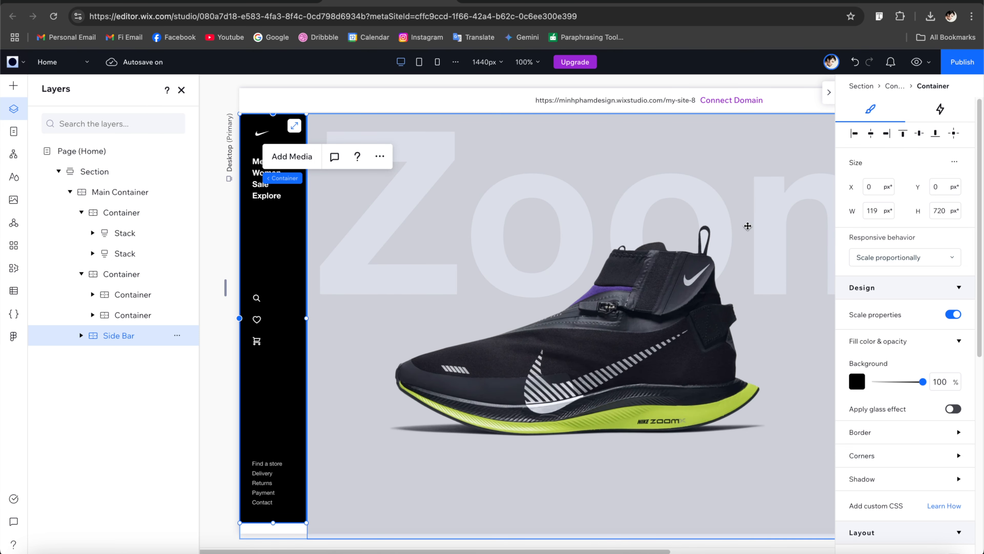
pyautogui.moveTo(274, 524); pyautogui.dragTo(273, 534)
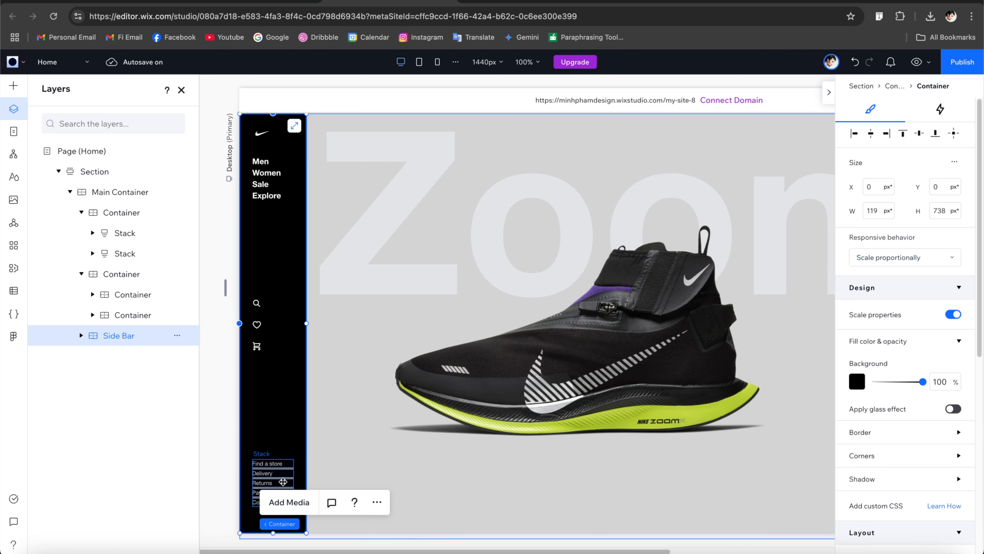
# Align the stack of store, delivery and contact links to the left and bottom of the side bar.
pyautogui.click(282, 461)
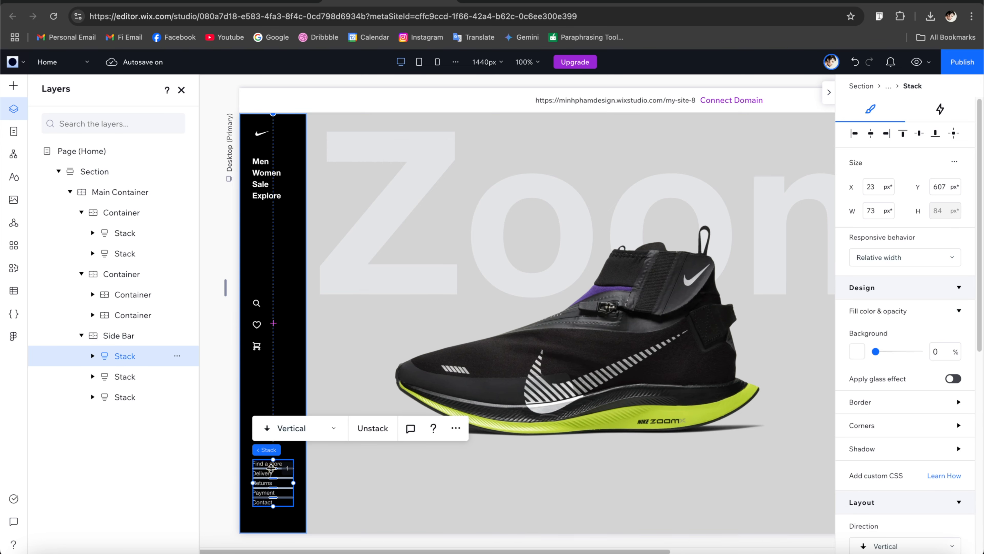
pyautogui.click(855, 133)
pyautogui.click(936, 133)
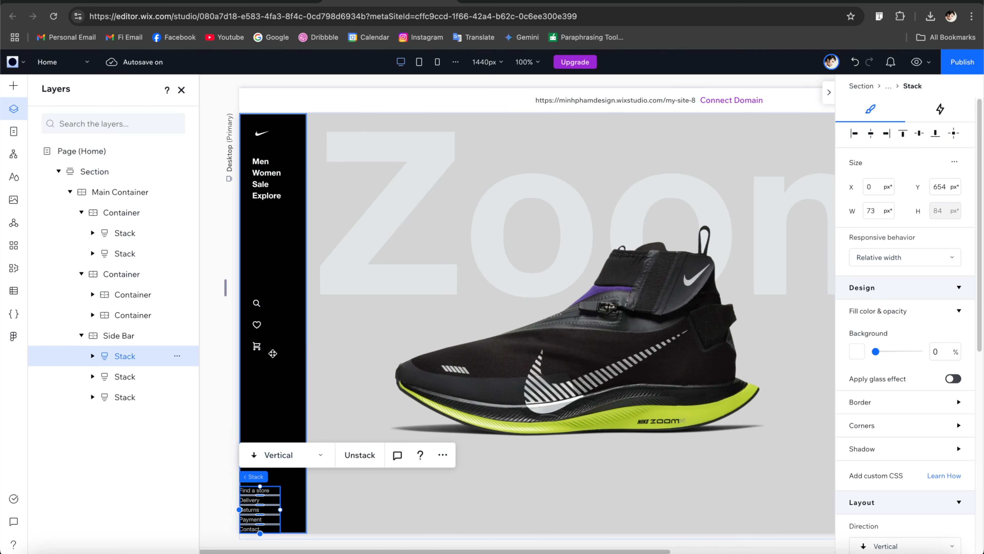
# Align the side bar's icon stack to the left edge and its logo and menu stack to the top-left corner.
pyautogui.click(252, 339)
pyautogui.click(854, 133)
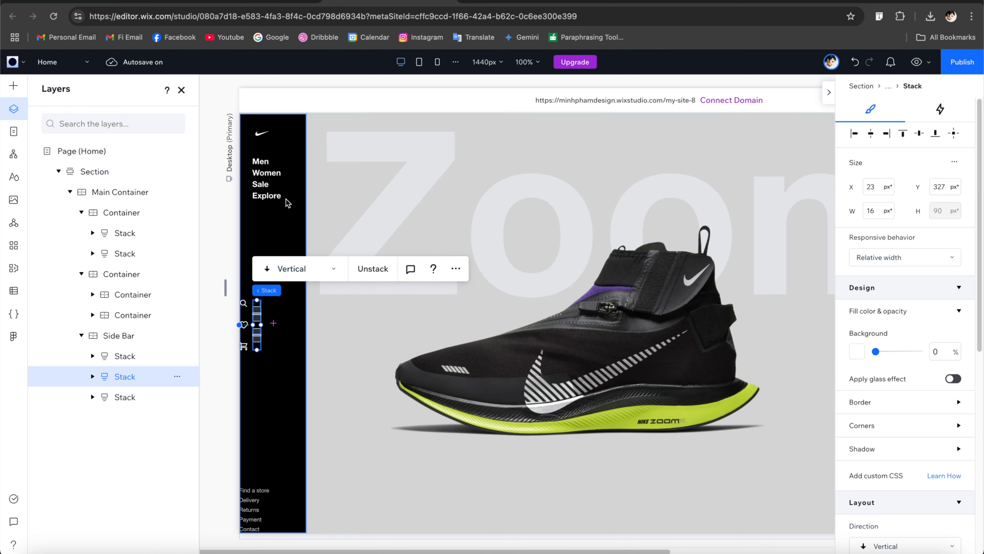
pyautogui.click(279, 192)
pyautogui.click(854, 133)
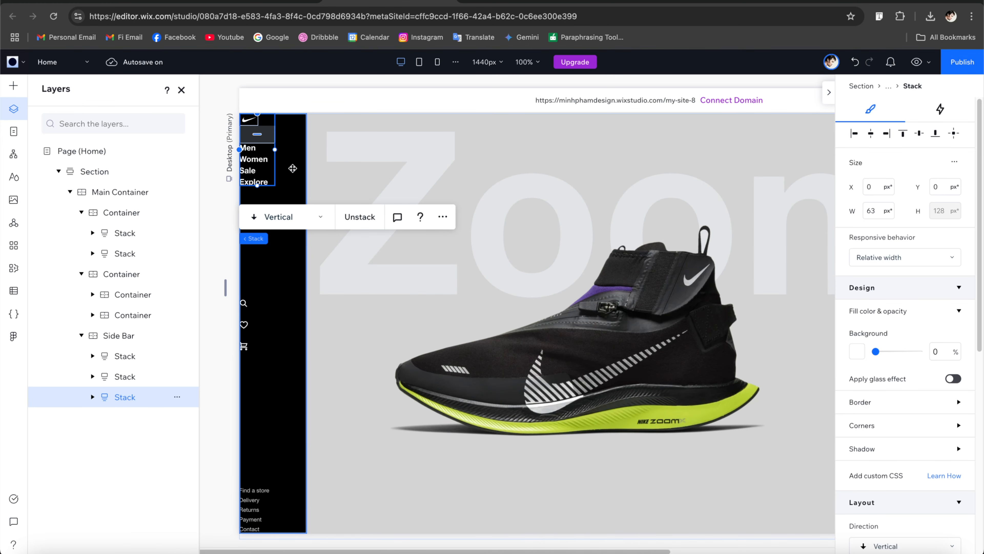
# Set the Side Bar container's horizontal and vertical padding to 14 px each.
pyautogui.click(293, 169)
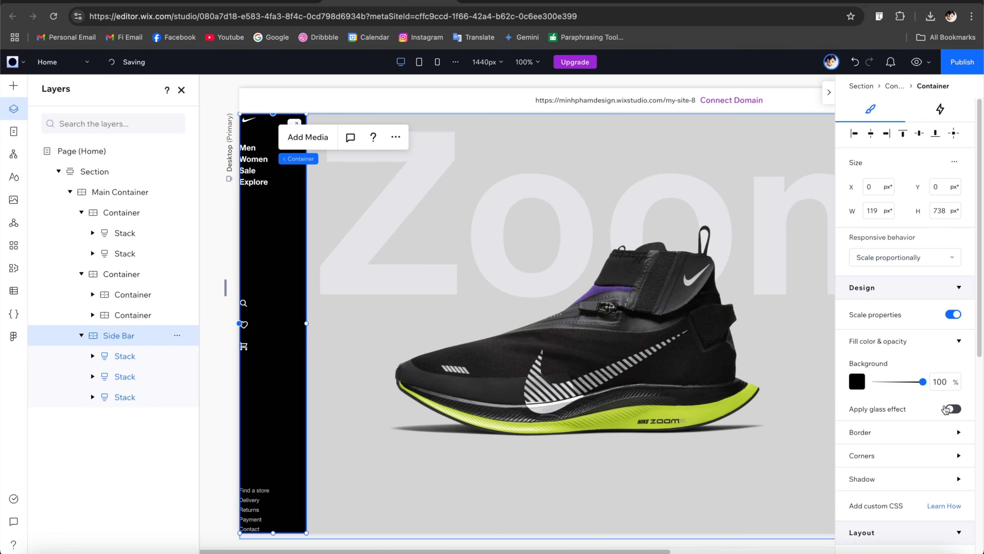
pyautogui.scroll(-2, 938, 414)
pyautogui.scroll(-1, 937, 414)
pyautogui.click(872, 469)
pyautogui.write('14')
pyautogui.click(933, 469)
pyautogui.write('1')
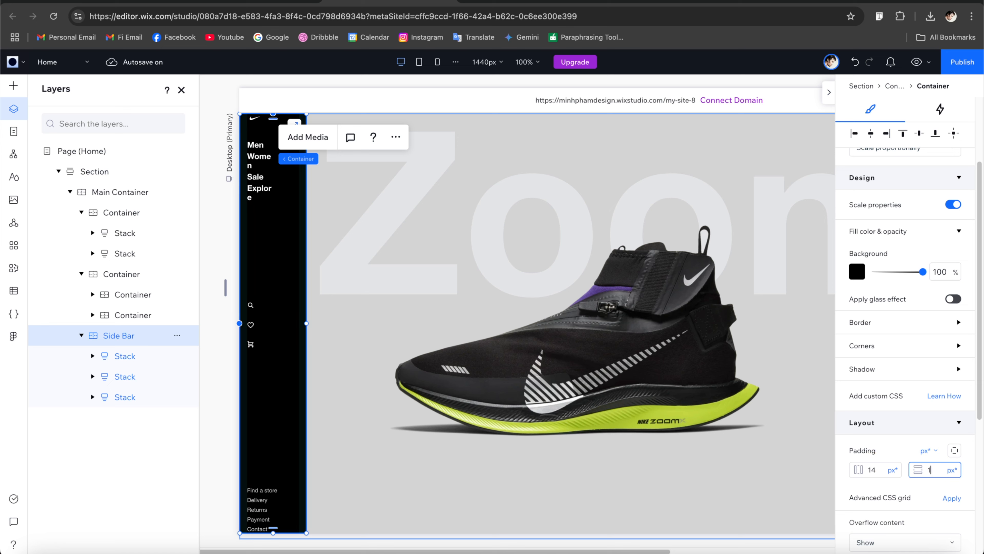
pyautogui.write('4')
pyautogui.press('Return')
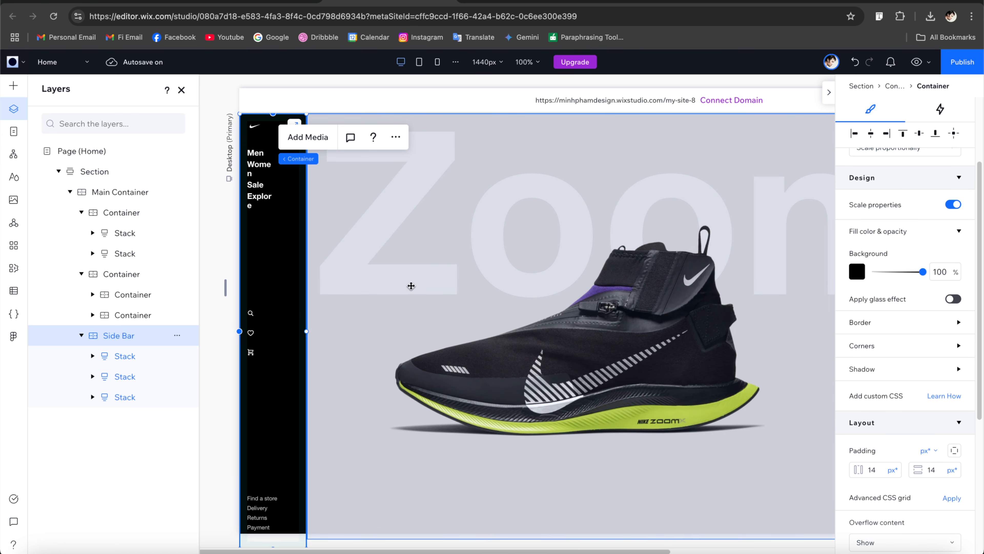
# Widen the side bar's logo and menu stack to the inner padding edge so each menu label fits on one line.
pyautogui.click(273, 190)
pyautogui.moveTo(276, 163); pyautogui.dragTo(297, 164)
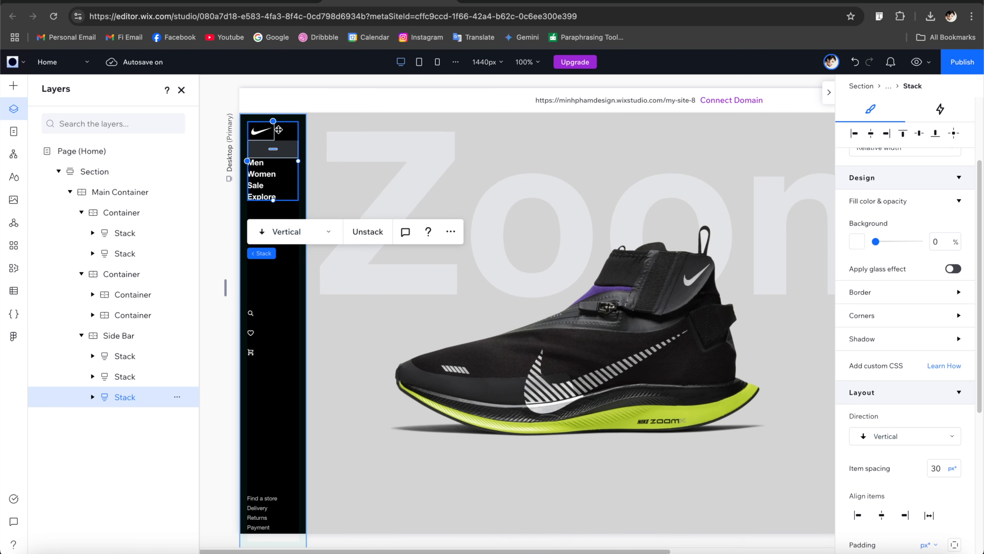
pyautogui.click(301, 93)
# Enable advanced size settings for the Side Bar container and set its height to 100 %.
pyautogui.click(291, 301)
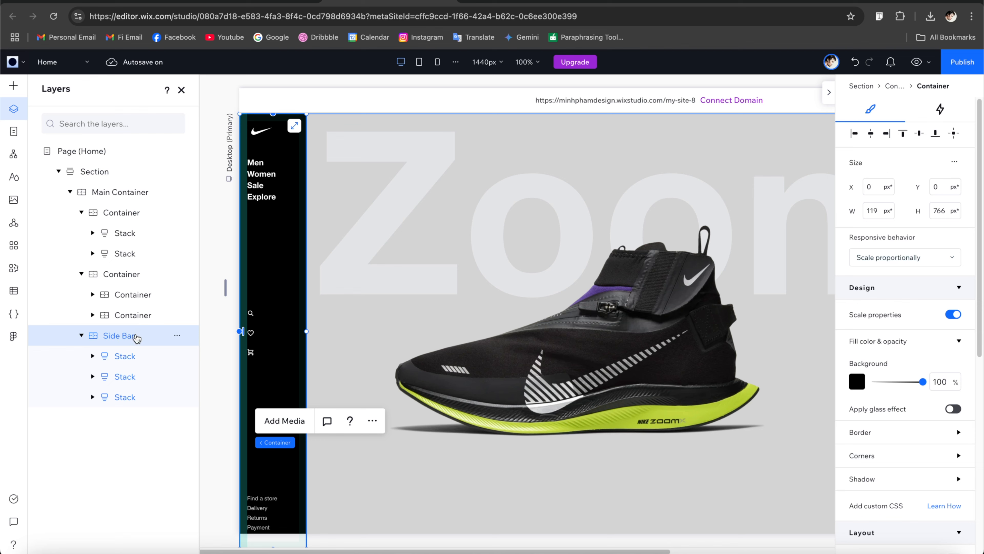
pyautogui.click(952, 162)
pyautogui.click(926, 170)
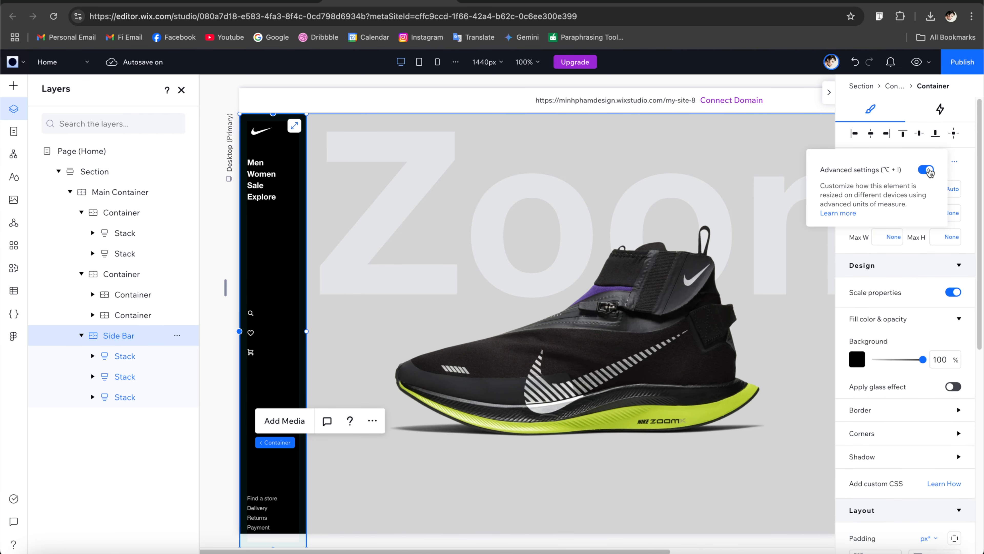
pyautogui.click(949, 189)
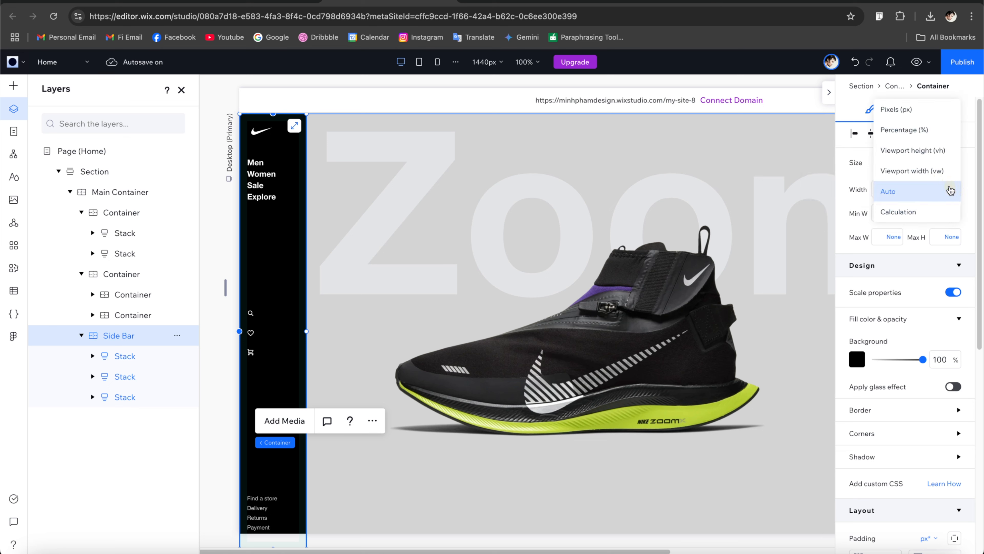
pyautogui.click(926, 132)
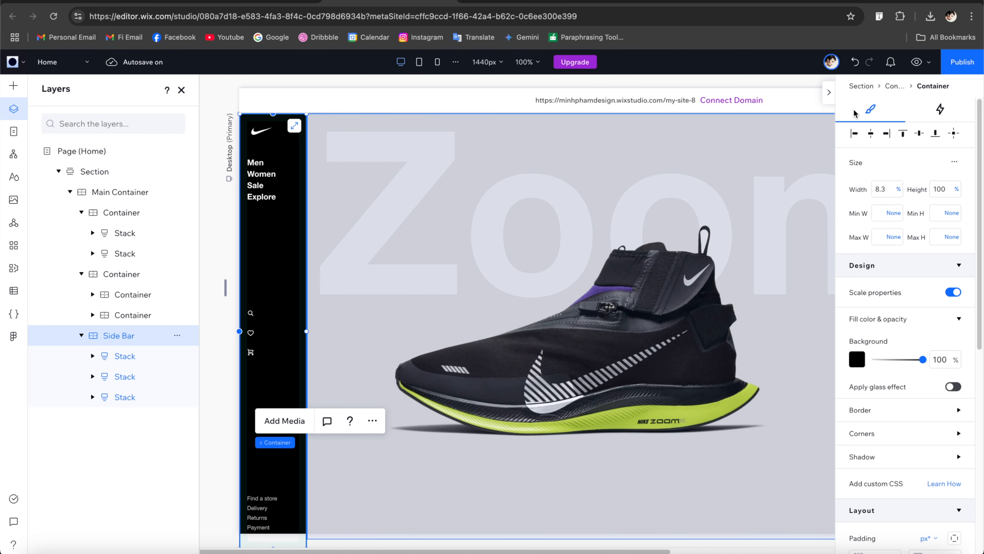
# Preview the page and resize the preview width to check how the Side Bar scales, and return to the editor.
pyautogui.click(917, 62)
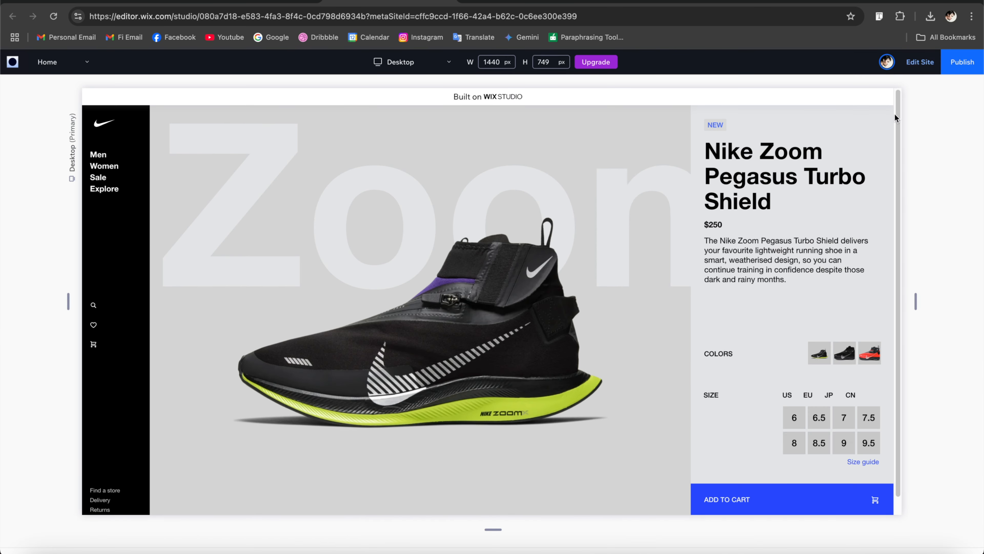
pyautogui.moveTo(915, 299); pyautogui.dragTo(809, 287)
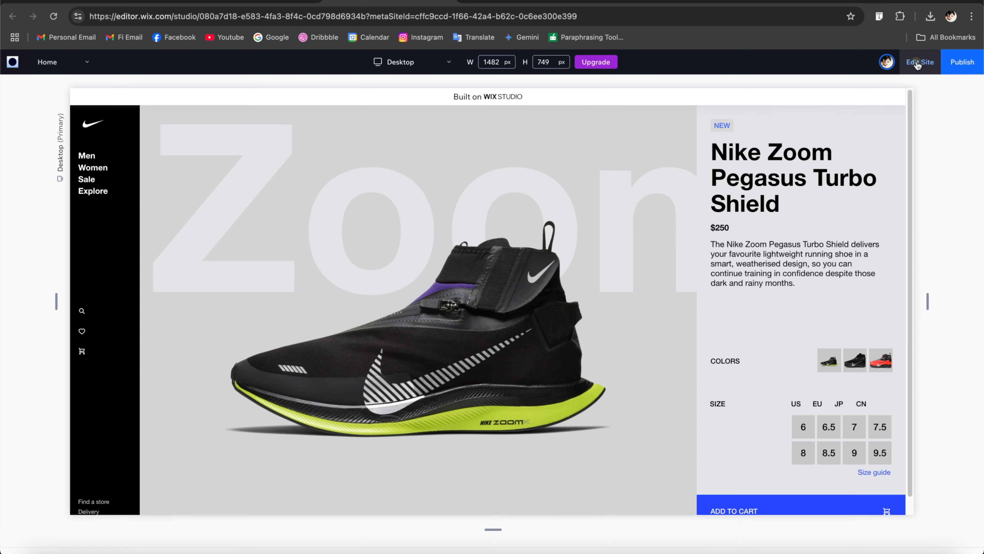
pyautogui.click(918, 63)
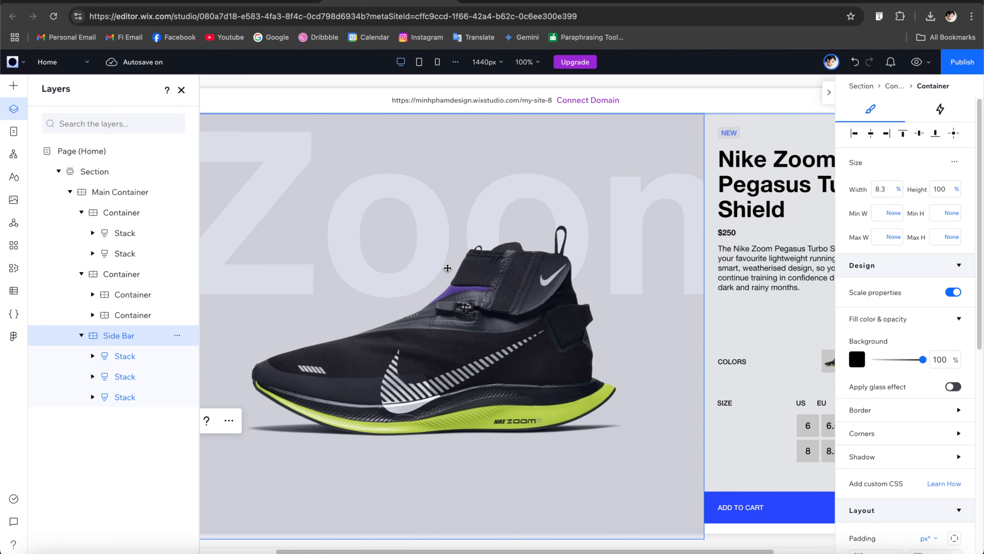
# Rename the container holding the product details as Side Panel.
pyautogui.click(764, 194)
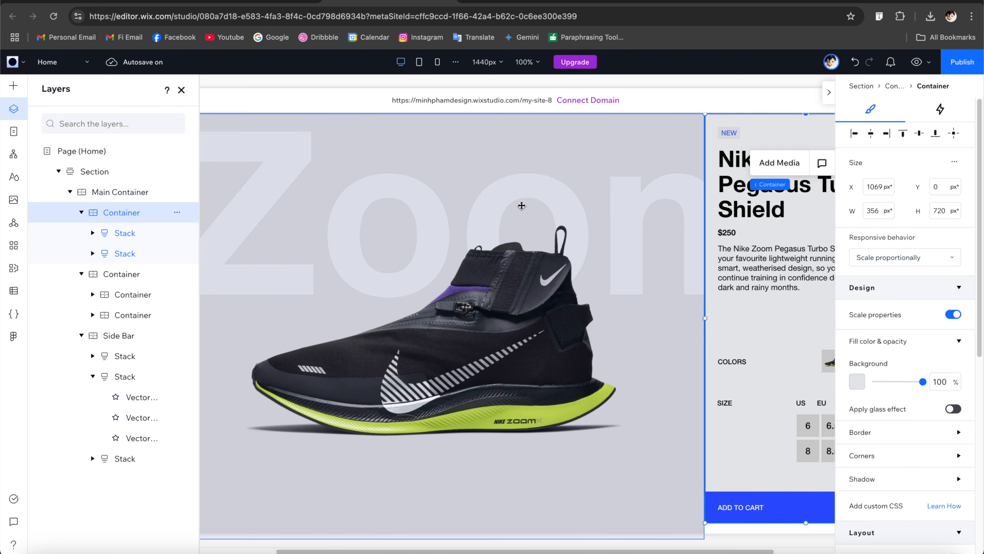
pyautogui.hscroll(3, 655, 226)
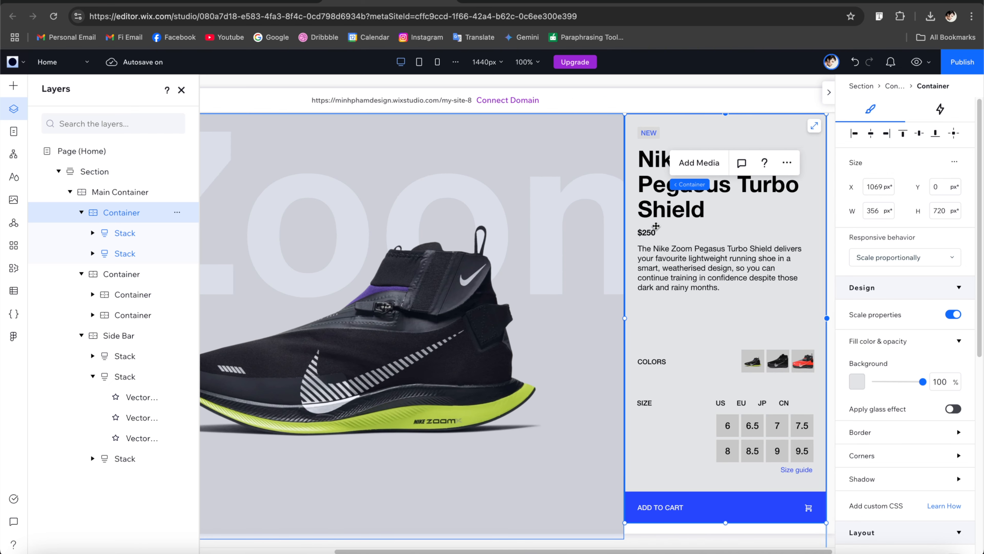
pyautogui.click(137, 212)
pyautogui.doubleClick(138, 212)
pyautogui.write('Side Panel')
pyautogui.press('Return')
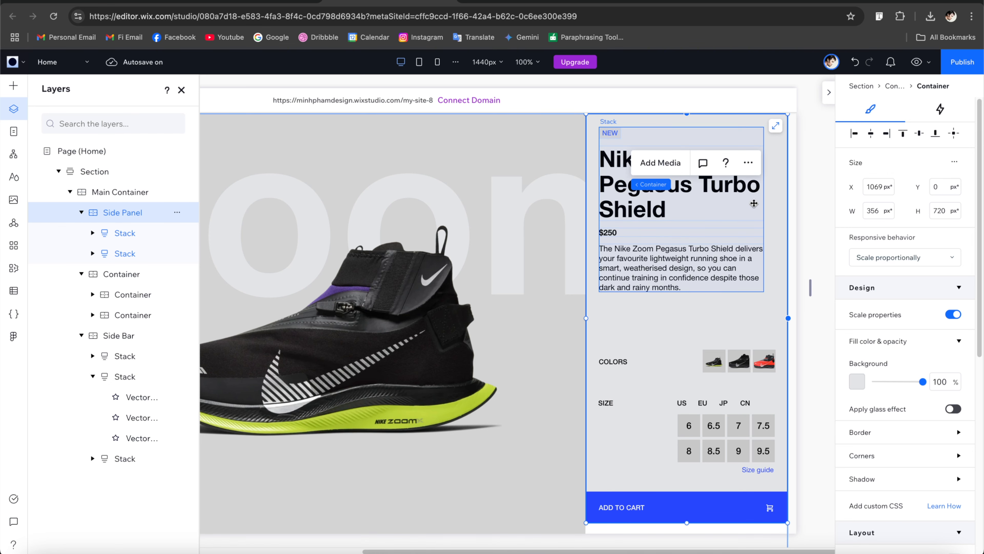
# Extend the Side Panel to the section's lower edge, enable advanced sizing, and set its height to 100 vh.
pyautogui.click(156, 231)
pyautogui.click(690, 378)
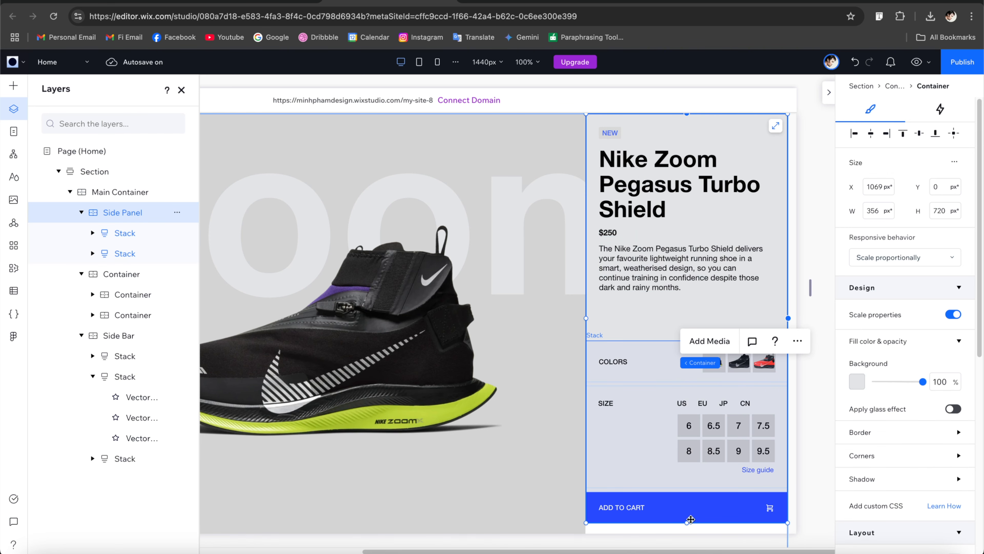
pyautogui.moveTo(688, 524); pyautogui.dragTo(688, 534)
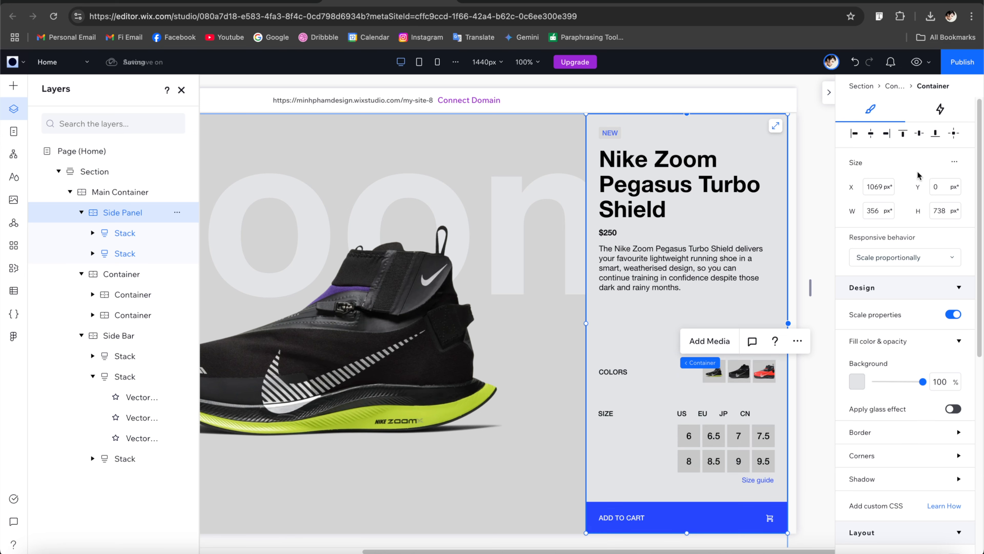
pyautogui.click(954, 162)
pyautogui.click(927, 171)
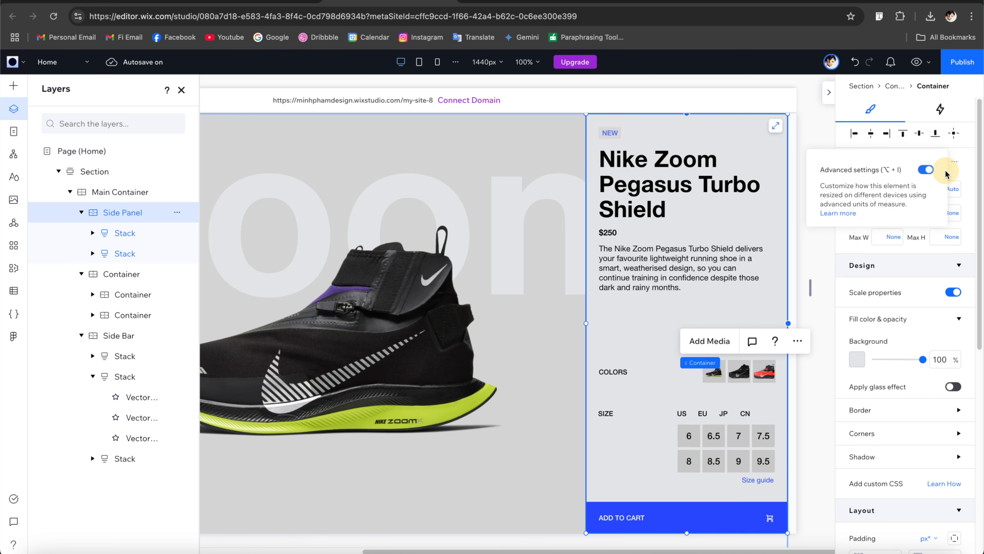
pyautogui.click(946, 192)
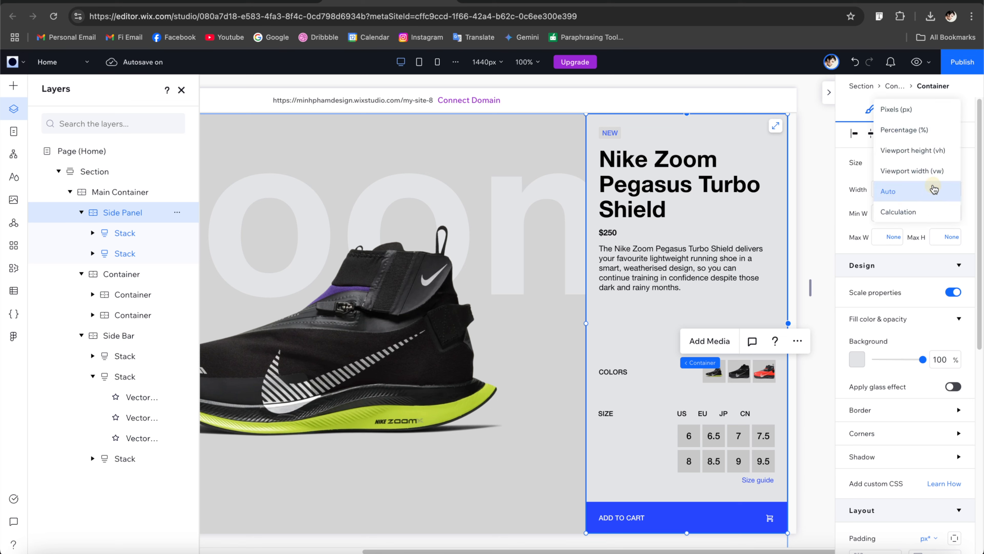
pyautogui.click(930, 150)
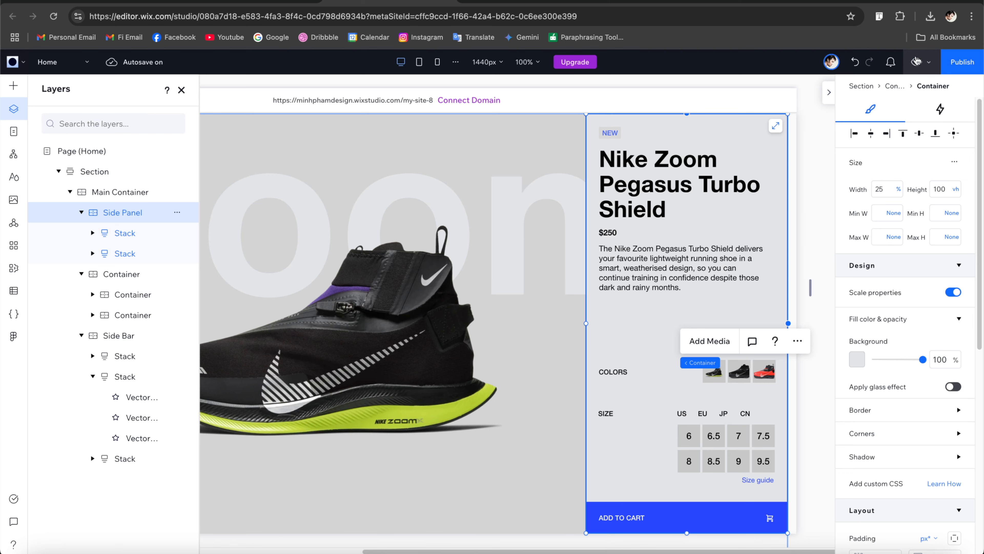
# Preview the page at a width of about 1316 px to check the Side Panel's height, and return to editing.
pyautogui.click(916, 62)
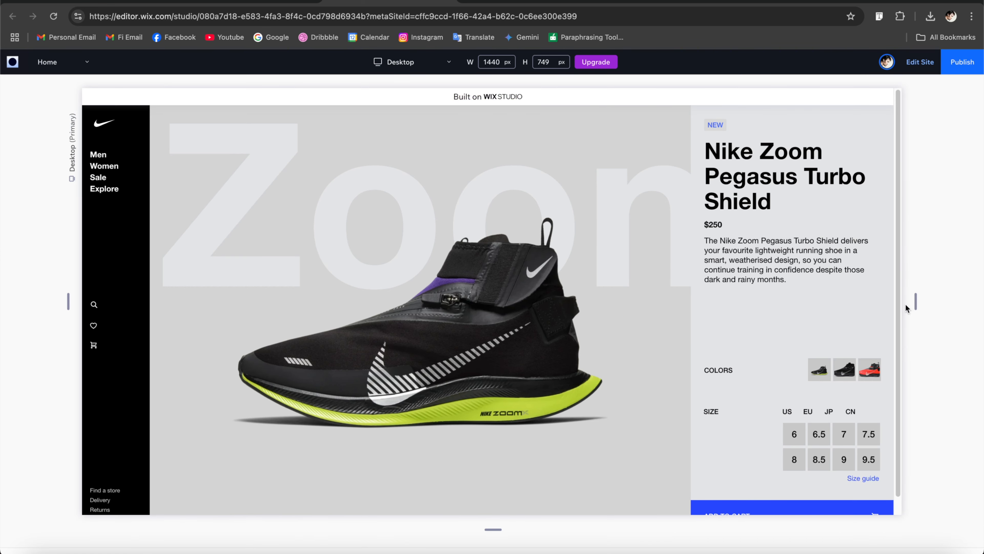
pyautogui.moveTo(916, 300); pyautogui.dragTo(880, 256)
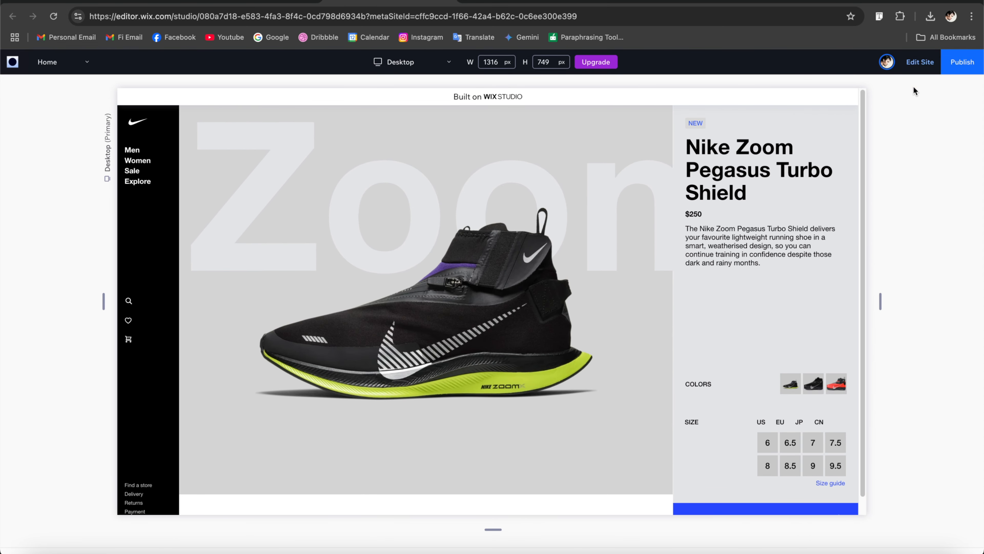
pyautogui.click(920, 62)
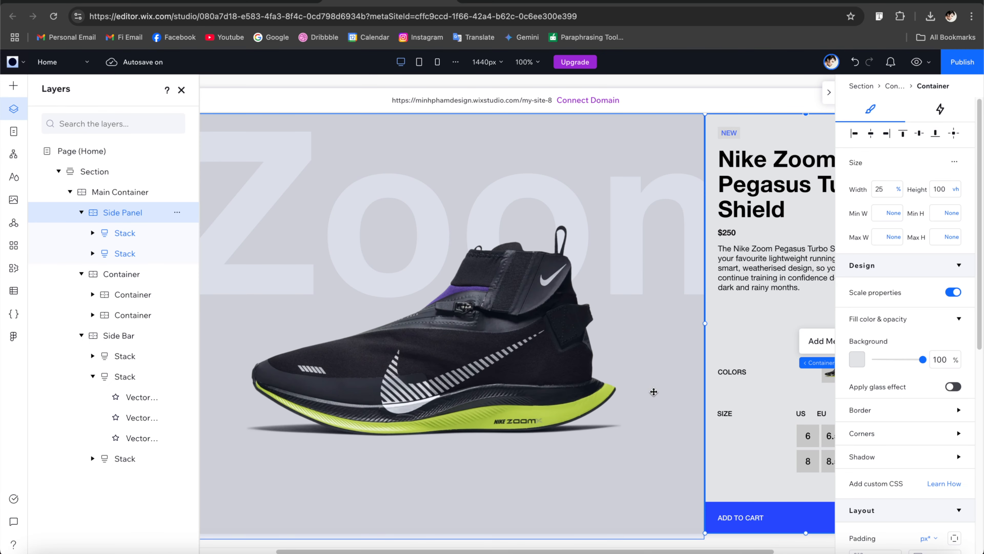
# Rename the container holding the shoe image and Zoom text as Gallery.
pyautogui.click(130, 274)
pyautogui.doubleClick(130, 273)
pyautogui.write('Gal')
pyautogui.press('Return')
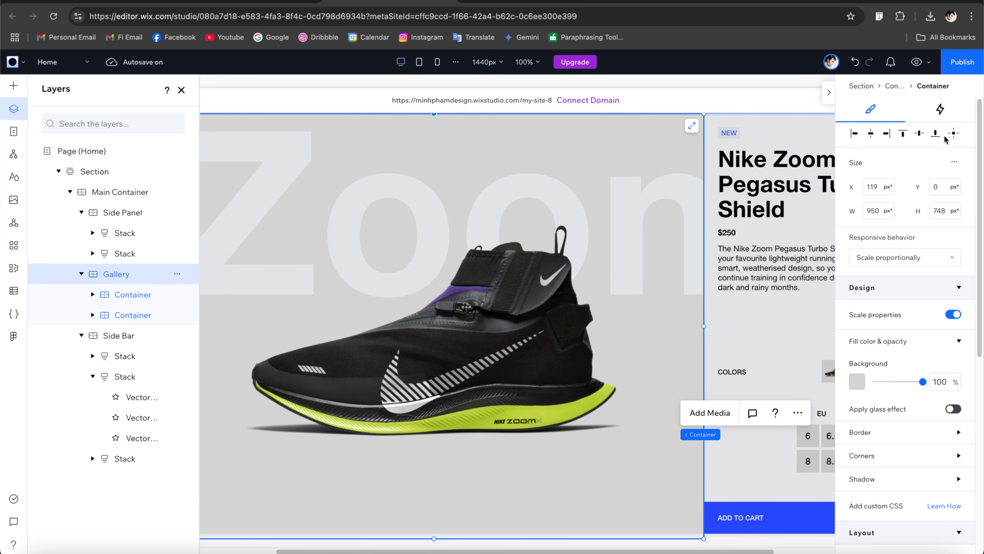
# Enable advanced size settings for the Gallery container and set its height to 100 %.
pyautogui.click(955, 162)
pyautogui.click(926, 169)
pyautogui.click(952, 189)
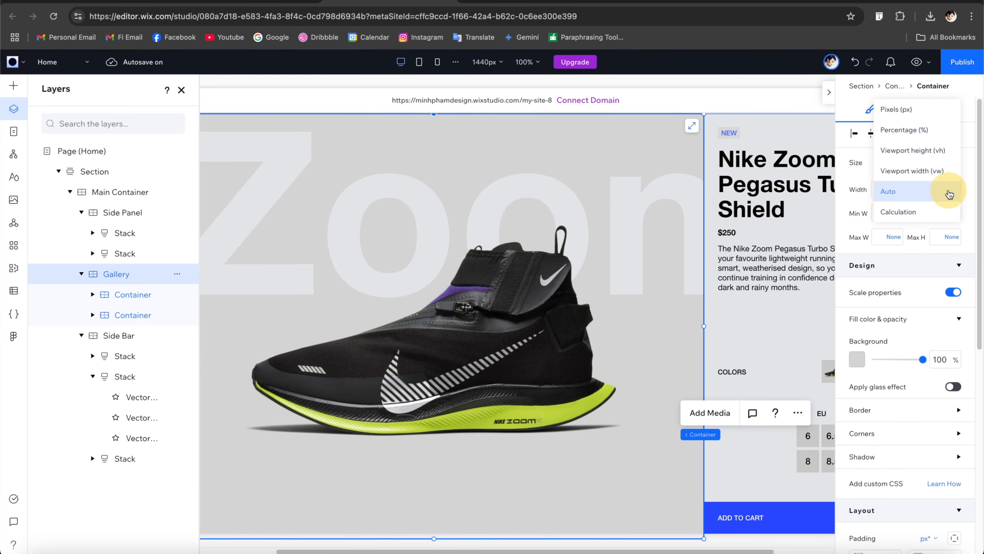
pyautogui.click(928, 131)
pyautogui.write('100')
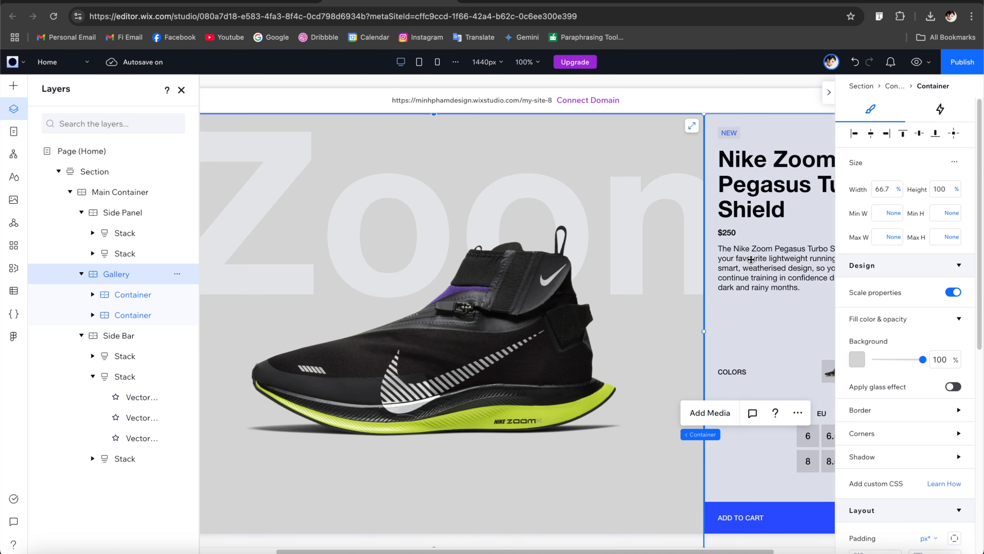
# Center the shoe image's container vertically in the Gallery and check the page in a preview about 1330 px wide.
pyautogui.click(655, 539)
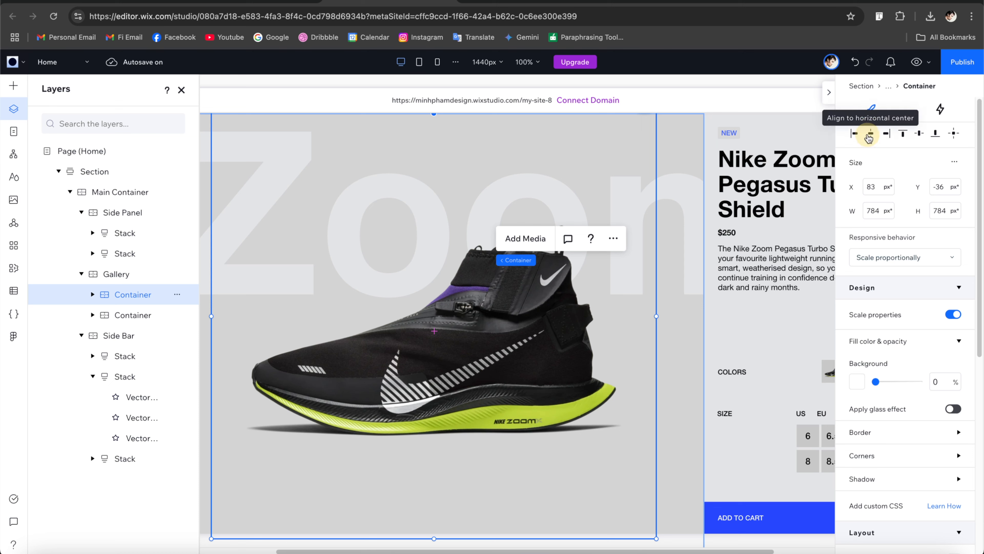
pyautogui.click(921, 134)
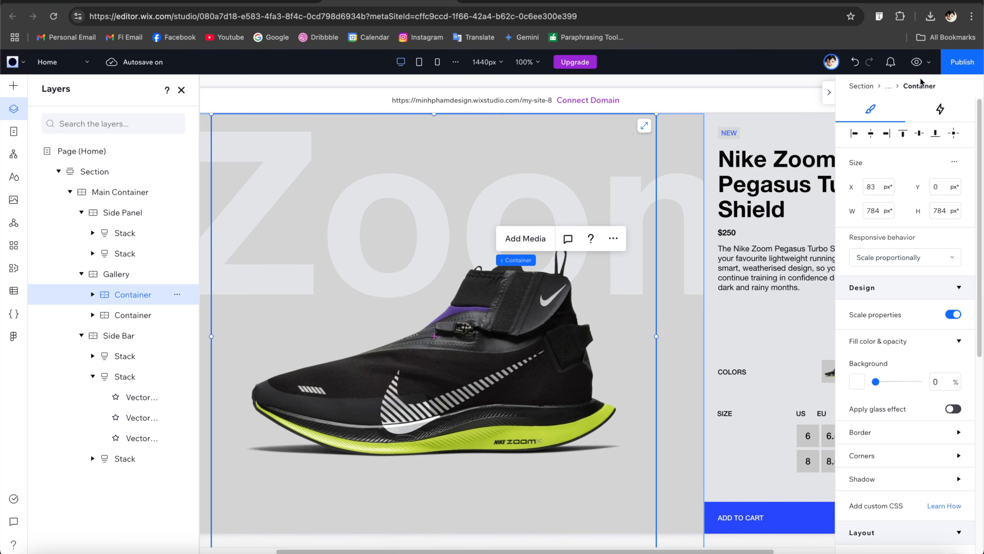
pyautogui.click(916, 62)
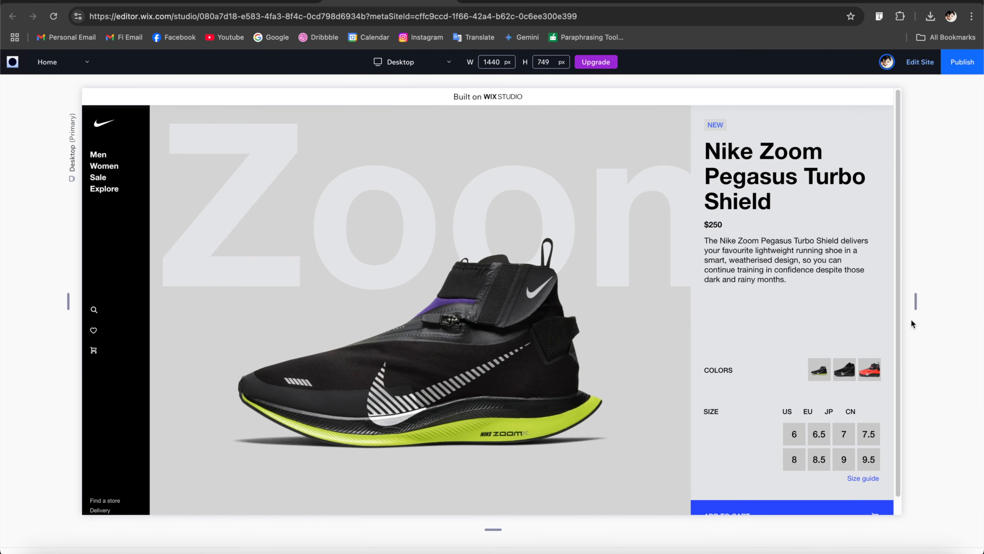
pyautogui.moveTo(915, 305); pyautogui.dragTo(863, 260)
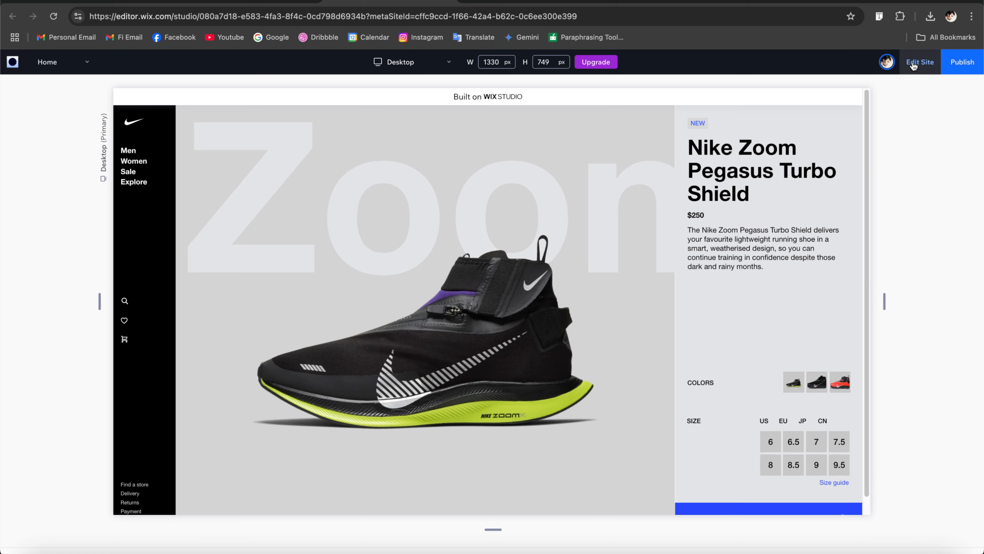
pyautogui.click(920, 62)
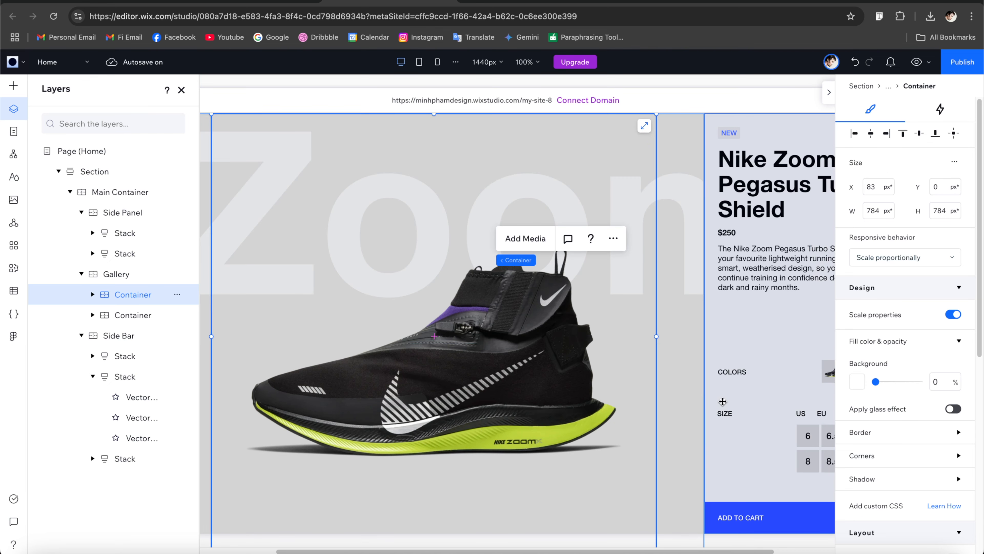
# Delete the shoe image from its container inside the Gallery.
pyautogui.click(538, 365)
pyautogui.click(537, 366)
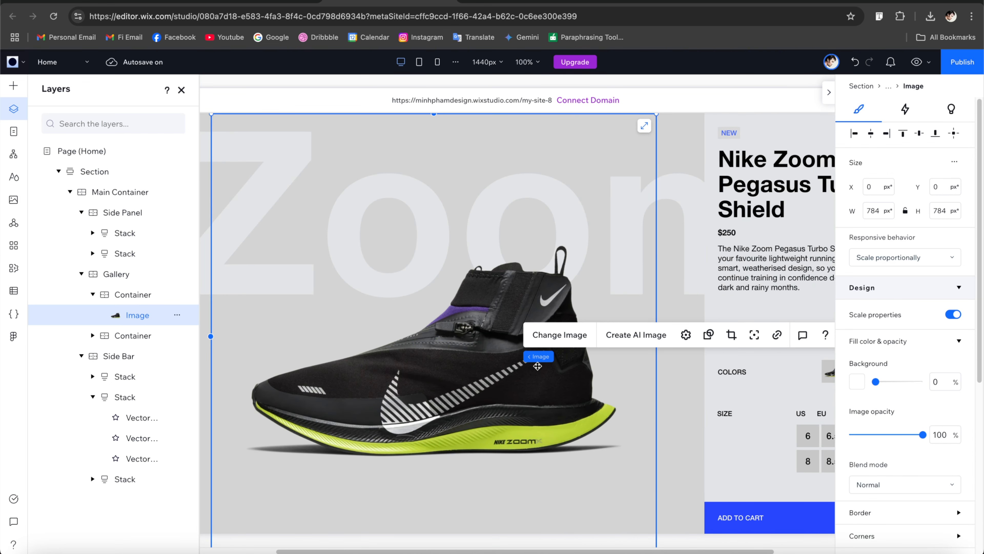
pyautogui.hscroll(-3, 699, 220)
pyautogui.press('Delete')
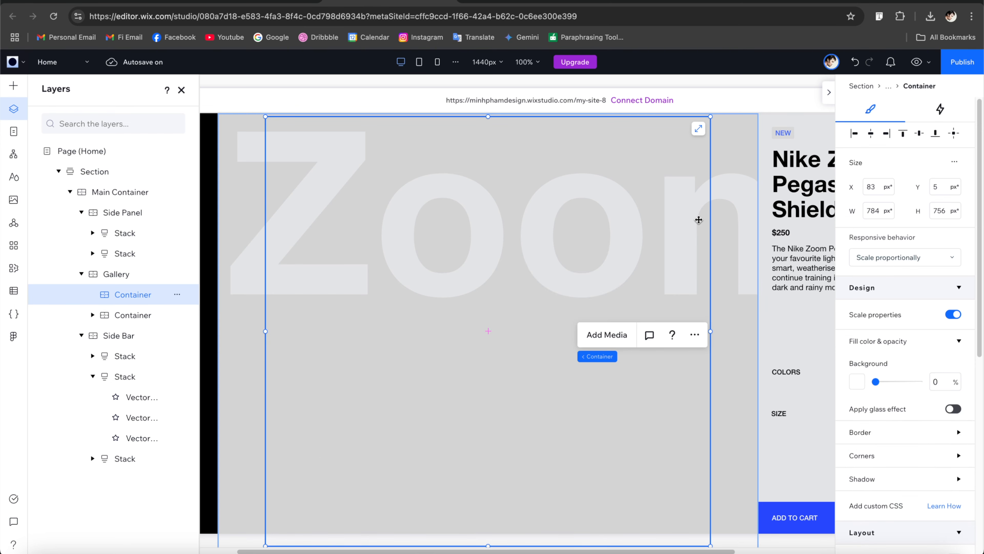
# Add the slider-style Pro Gallery with image titles to the emptied container in the Gallery.
pyautogui.click(13, 86)
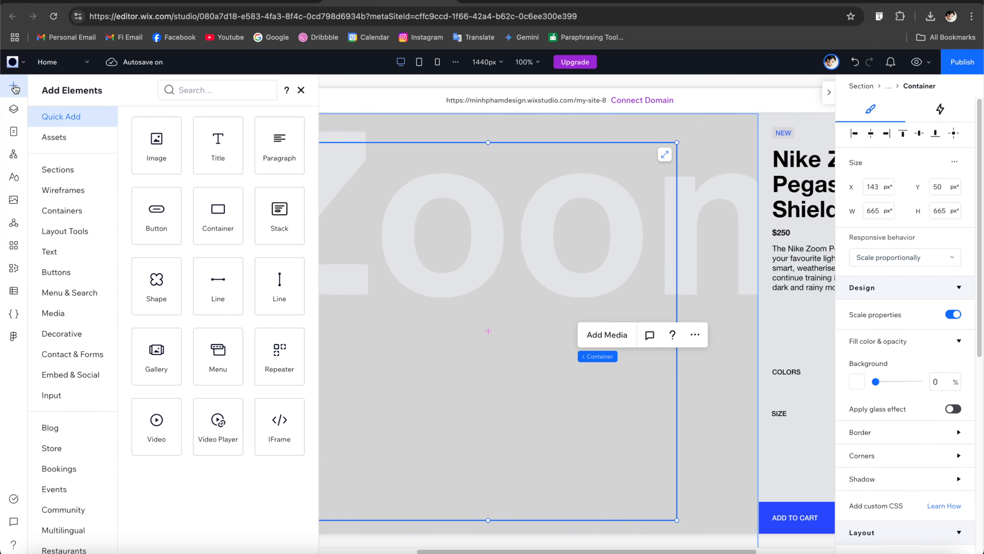
pyautogui.click(58, 313)
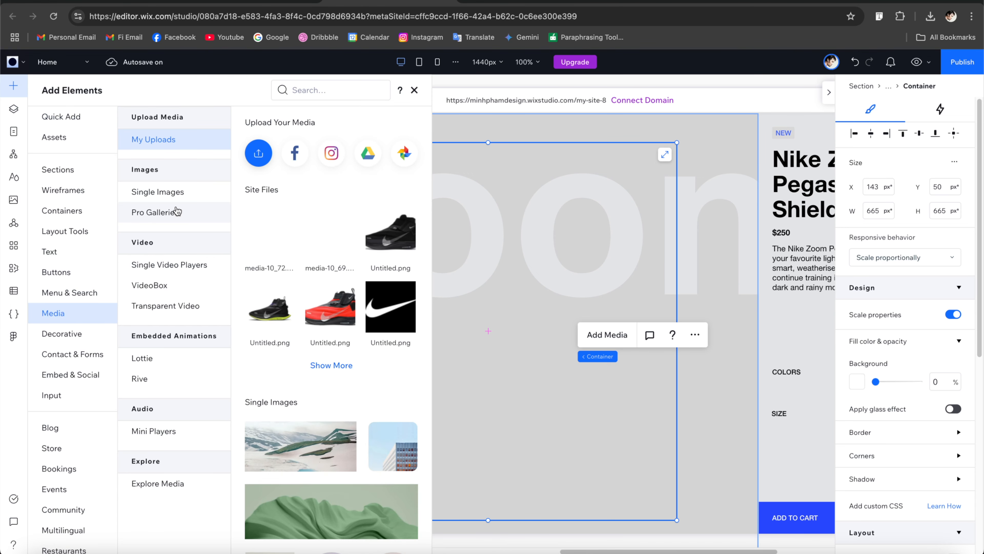
pyautogui.click(177, 212)
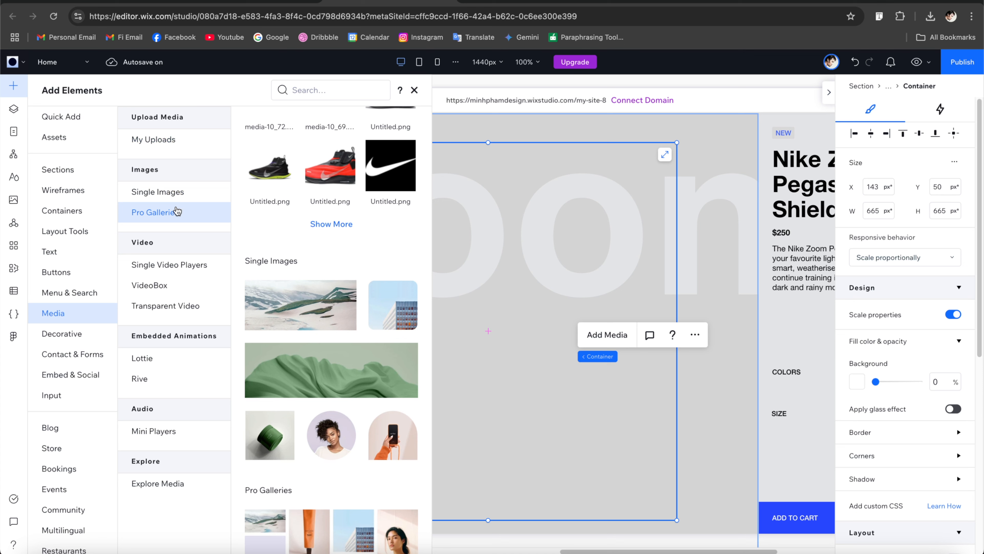
pyautogui.scroll(-6, 350, 328)
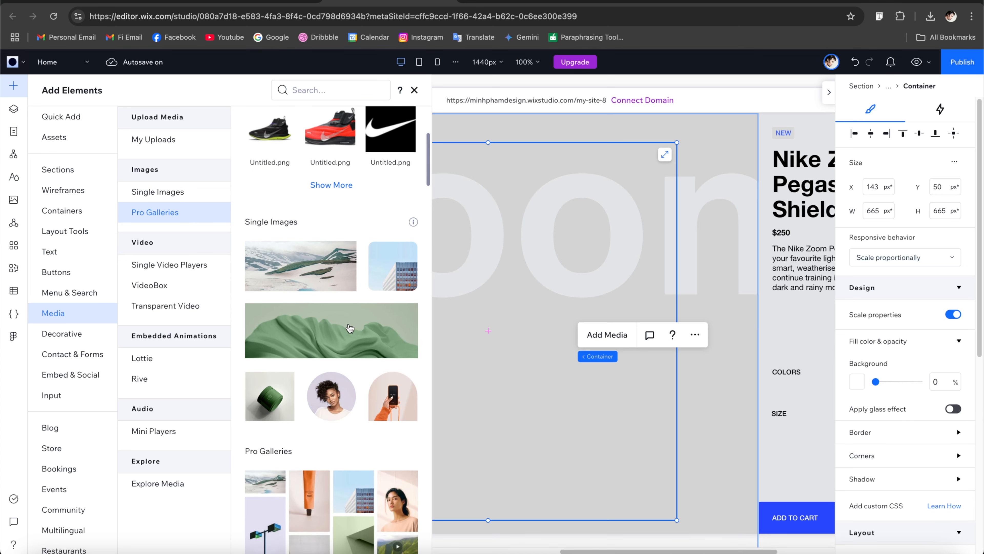
pyautogui.scroll(-3, 350, 328)
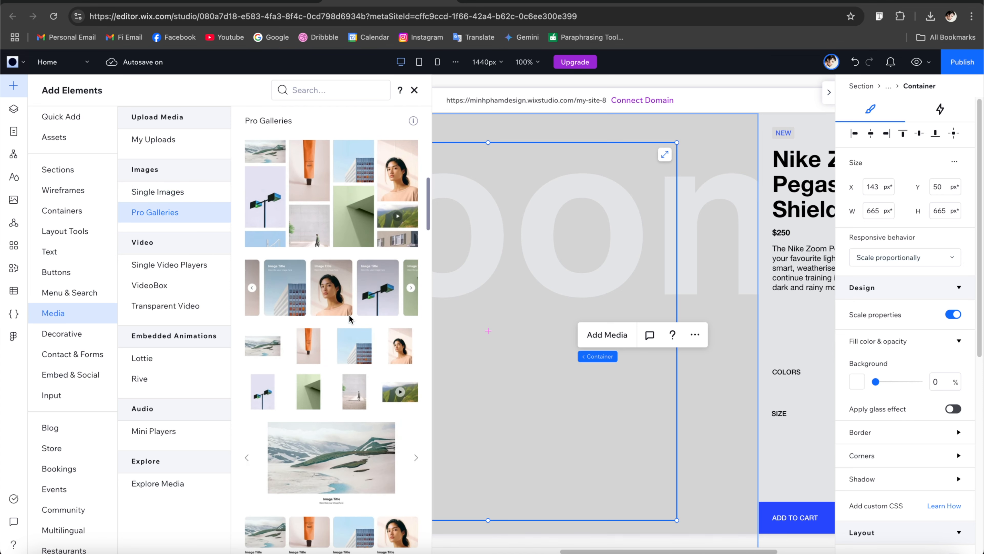
pyautogui.click(334, 287)
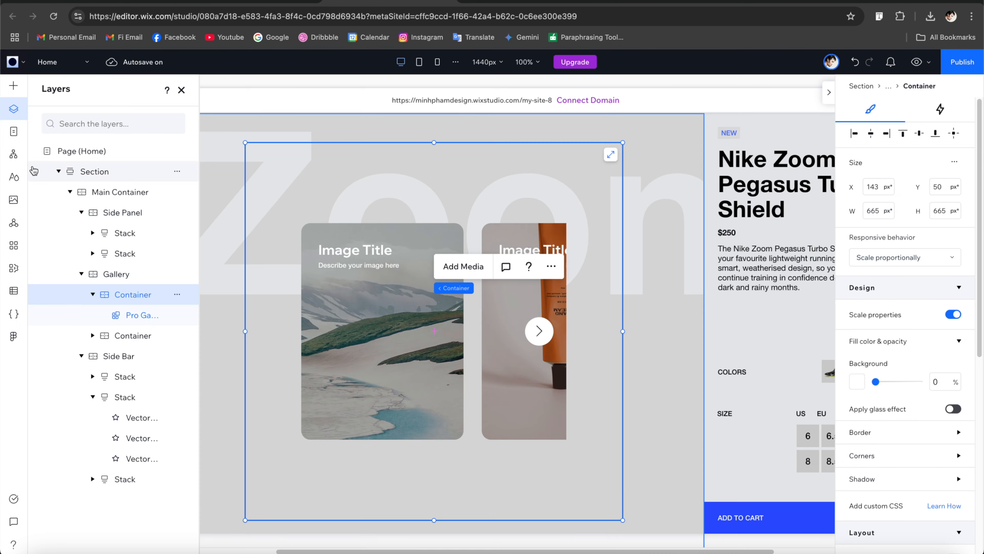
# Move the Pro Gallery out of its inner container directly into the Gallery and stretch it to fill the area.
pyautogui.click(14, 109)
pyautogui.click(389, 283)
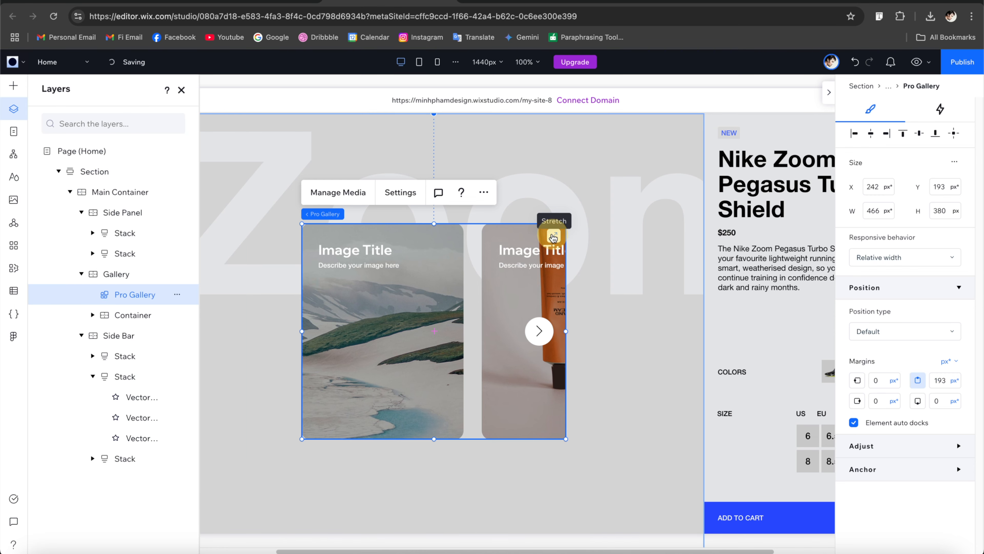
pyautogui.click(554, 237)
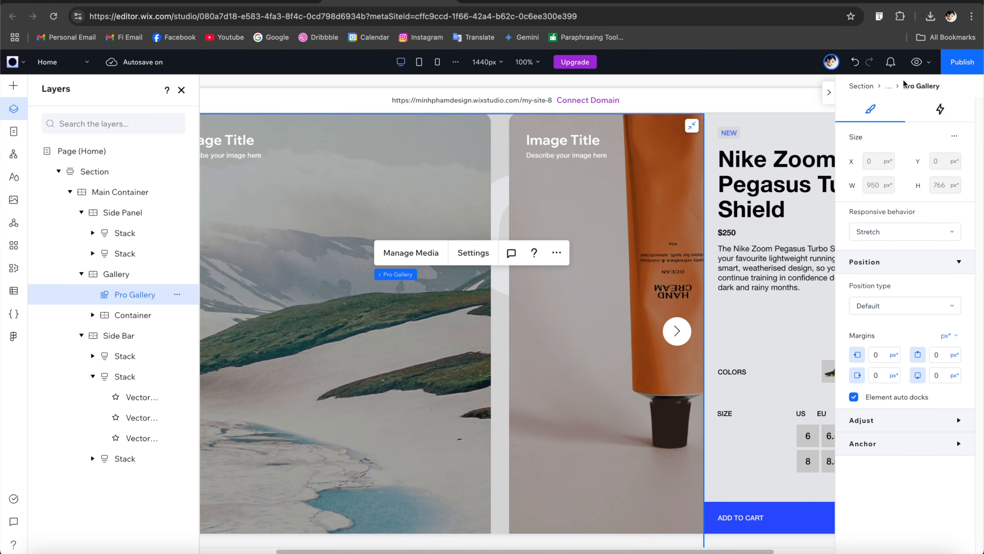
# Preview the page at 1664 px wide, advance the gallery slider to check it, and return to editing.
pyautogui.click(916, 62)
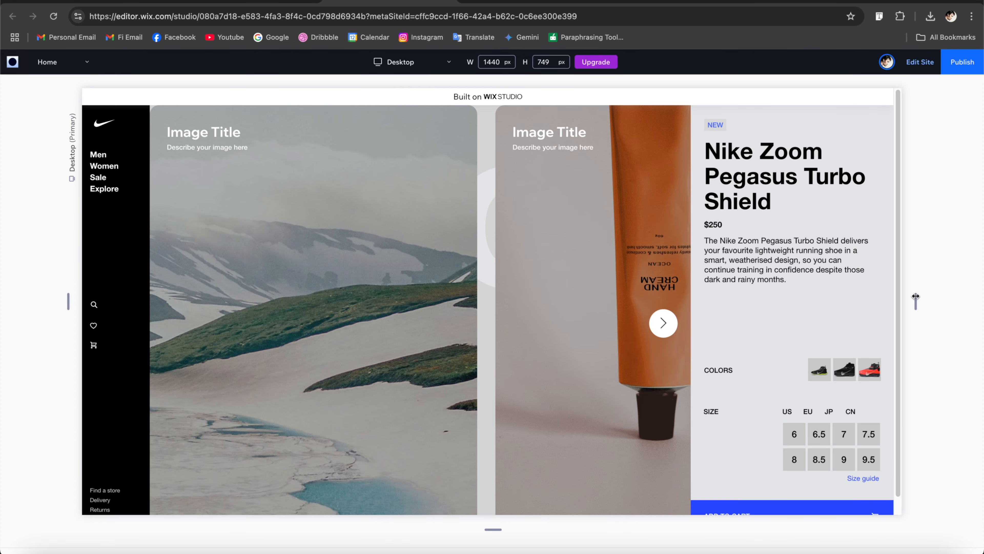
pyautogui.moveTo(916, 296); pyautogui.dragTo(969, 293)
pyautogui.click(685, 346)
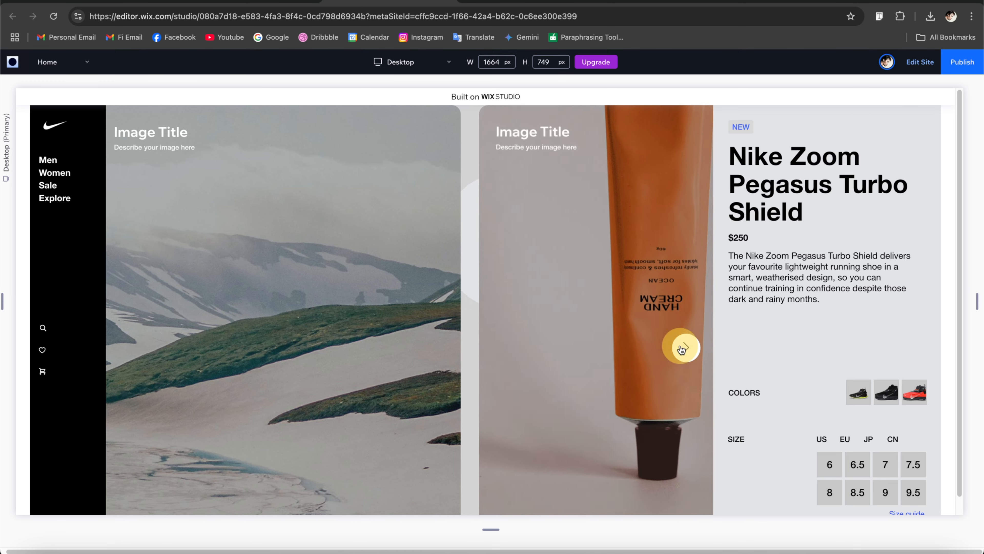
pyautogui.click(682, 349)
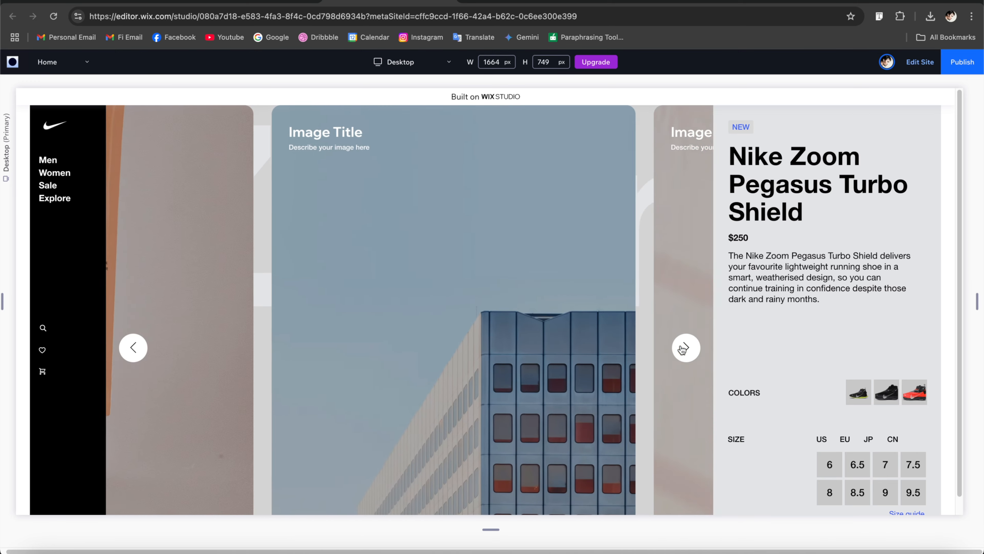
pyautogui.click(914, 62)
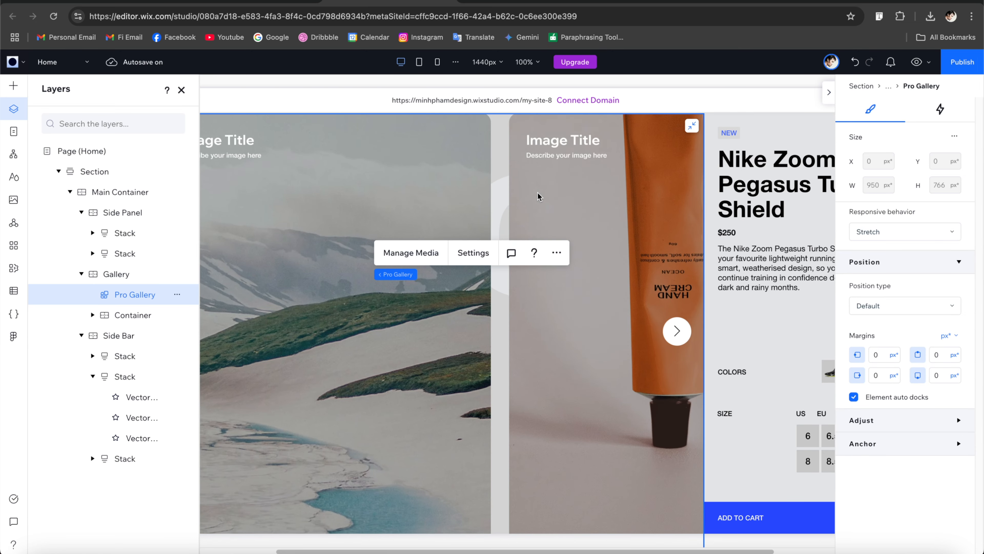
# Replace the Pro Gallery's sample media with the six shoe images uploaded from the computer.
pyautogui.hscroll(-4, 490, 199)
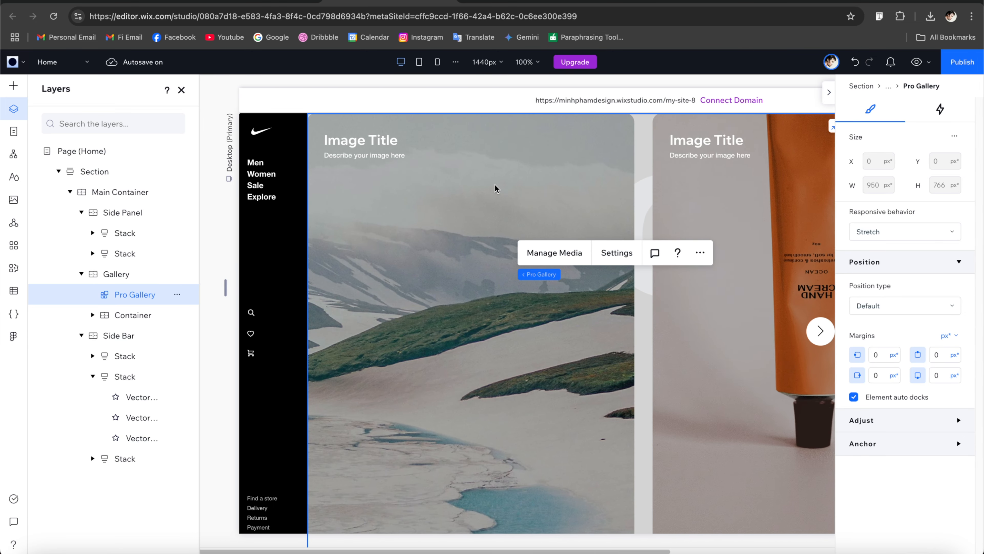
pyautogui.hscroll(3, 495, 189)
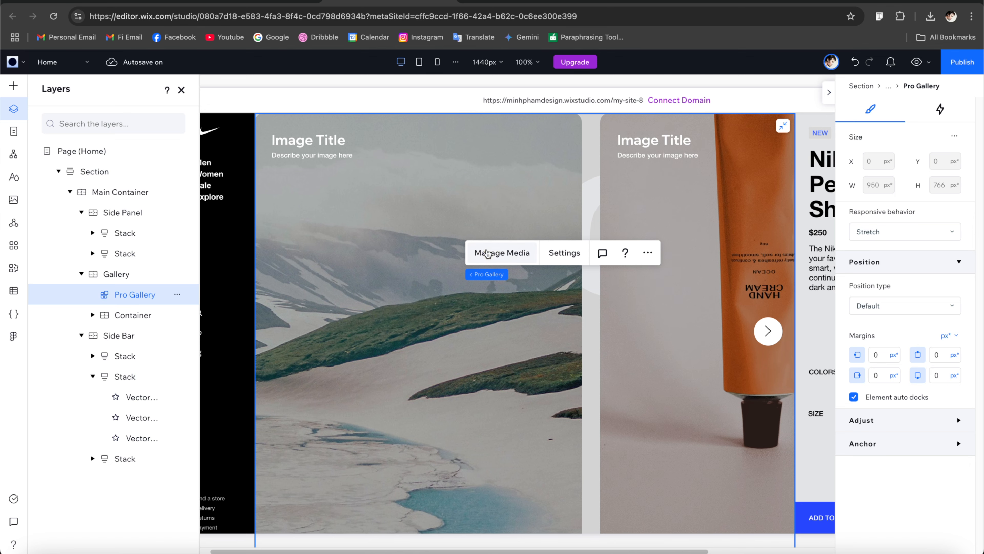
pyautogui.click(505, 253)
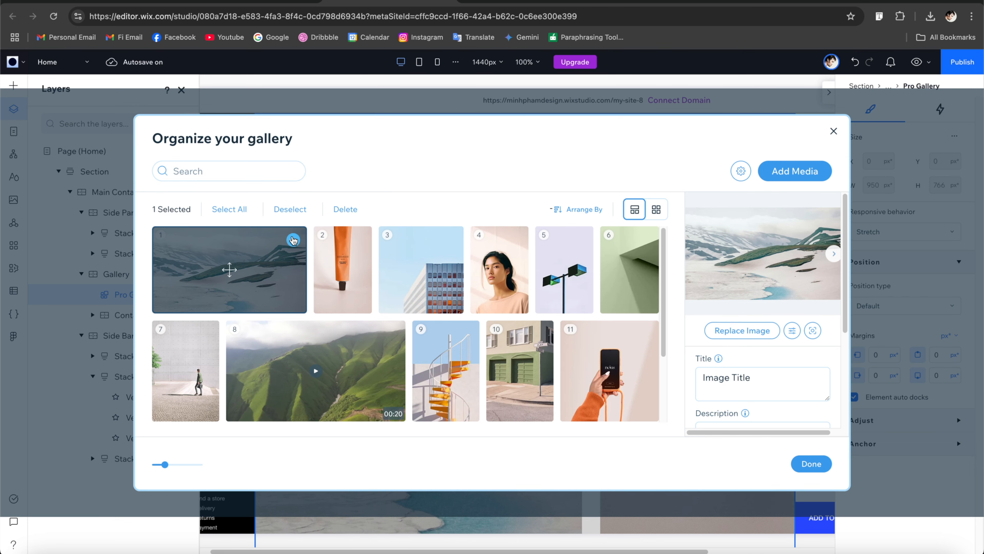
pyautogui.click(293, 241)
pyautogui.click(263, 251)
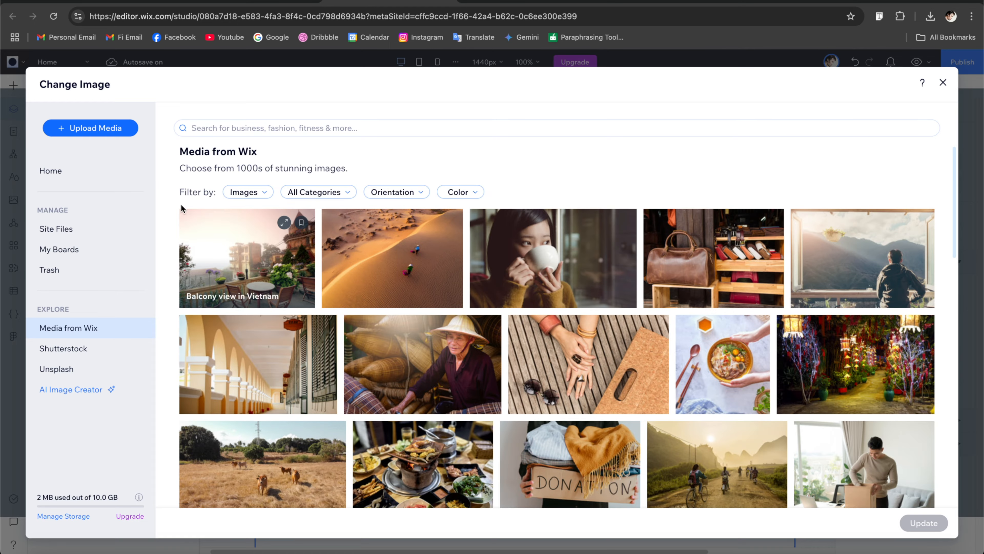
pyautogui.click(91, 128)
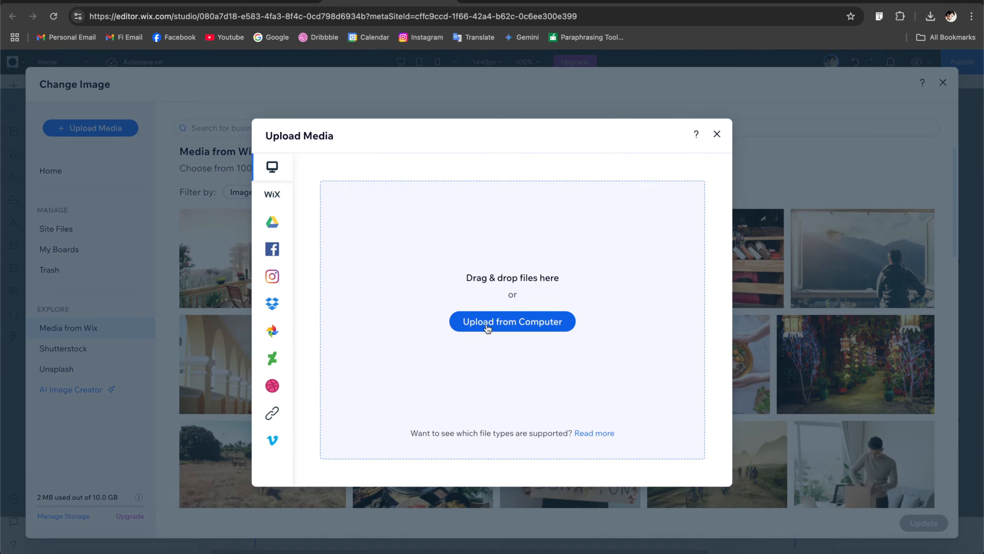
pyautogui.click(488, 326)
pyautogui.click(434, 265)
pyautogui.keyDown('shift'); pyautogui.click(436, 214); pyautogui.keyUp('shift')
pyautogui.click(688, 378)
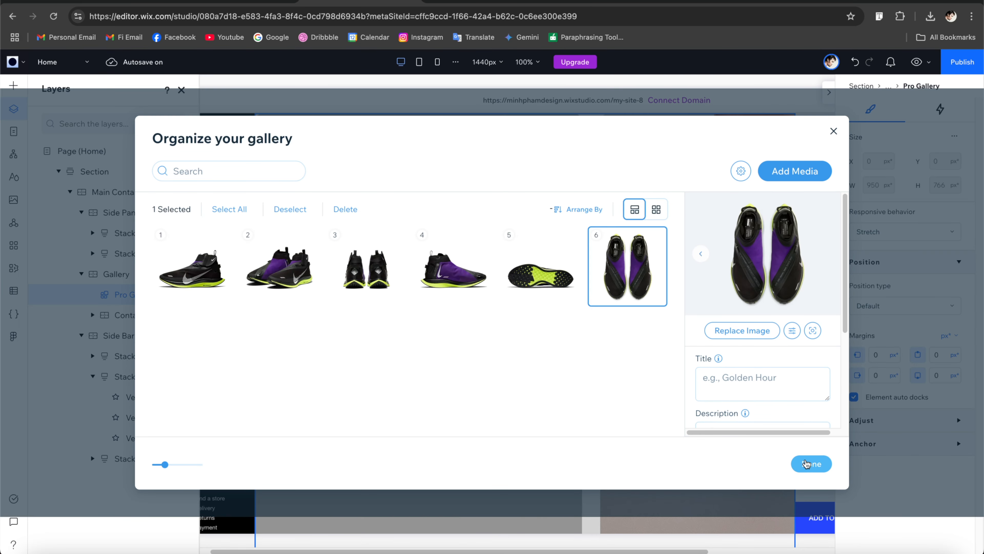
pyautogui.click(806, 464)
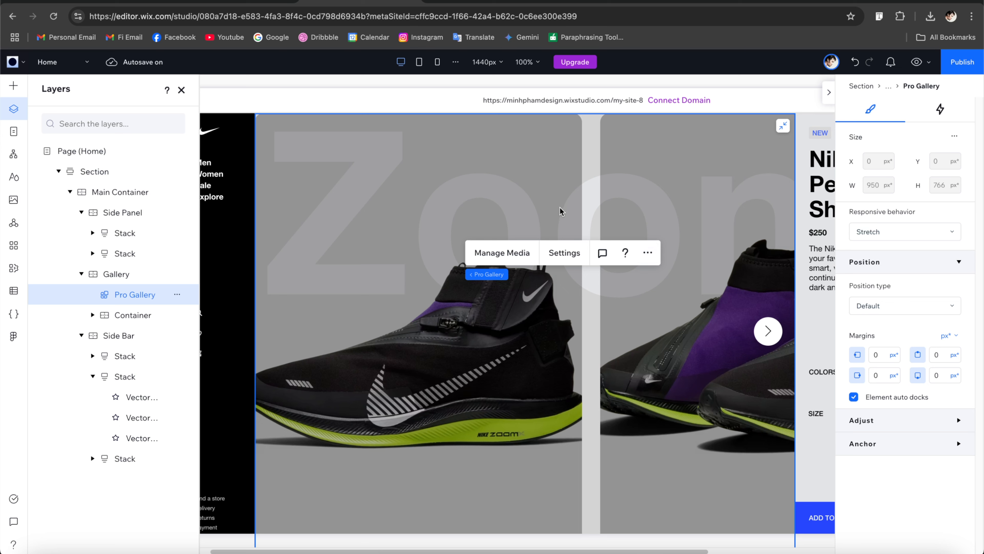
# Review the Pro Gallery's layout and item-click settings and open its design options.
pyautogui.click(558, 254)
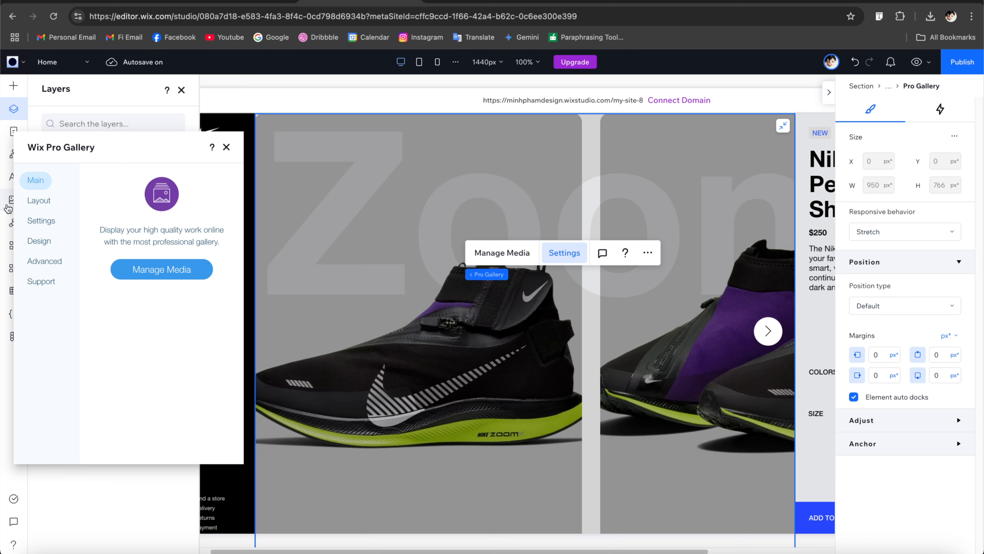
pyautogui.click(35, 200)
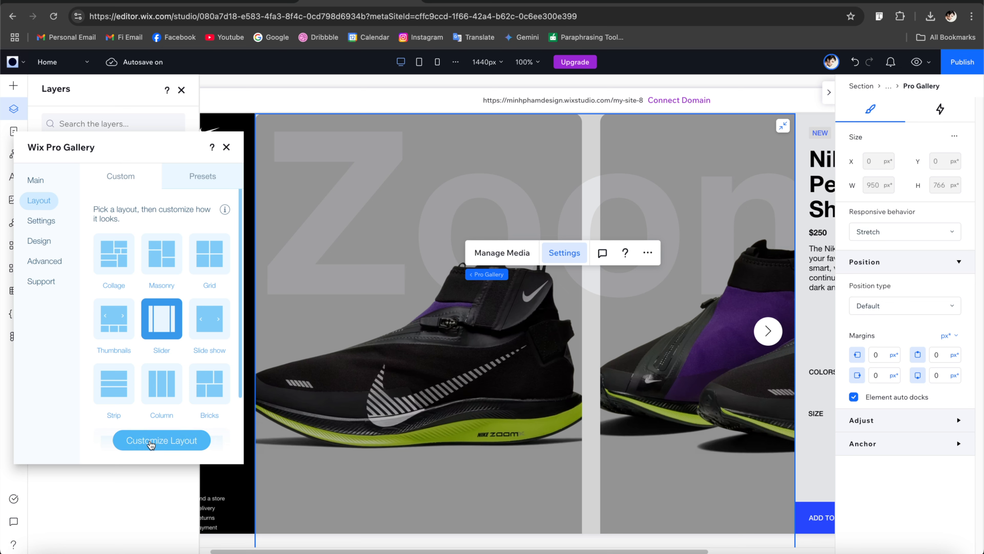
pyautogui.click(45, 228)
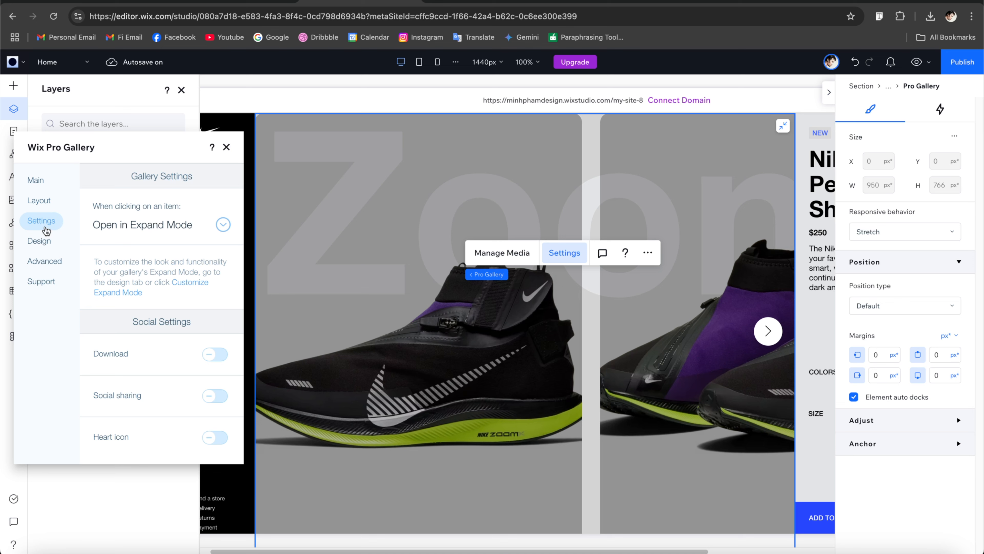
pyautogui.click(47, 241)
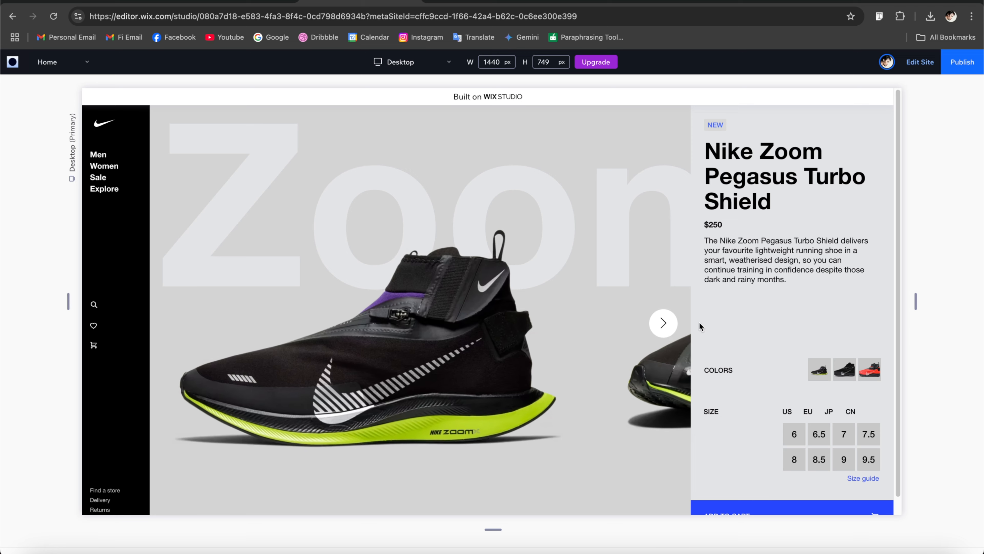
# Advance through the shoe images in the page preview and narrow the preview width to check responsiveness.
pyautogui.click(665, 324)
pyautogui.click(665, 324)
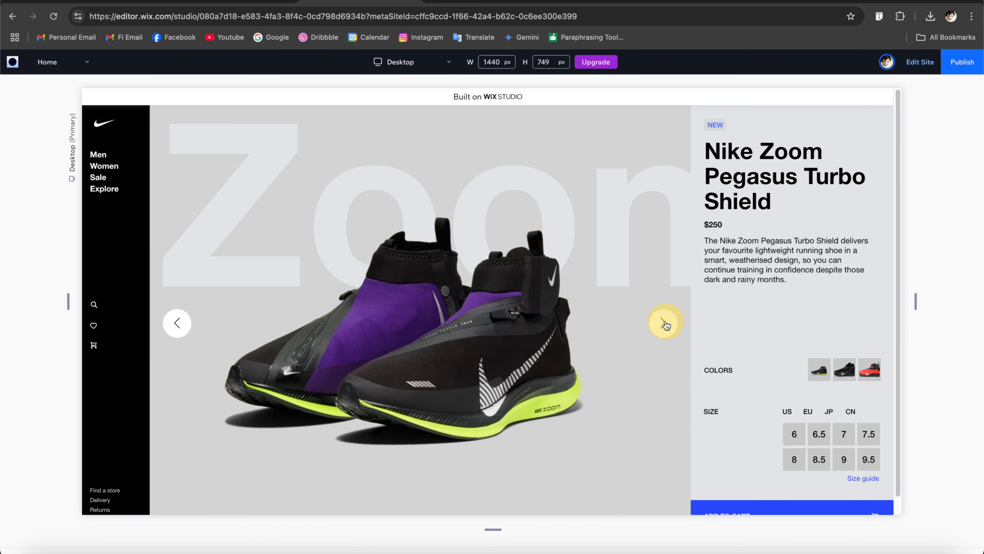
pyautogui.click(664, 324)
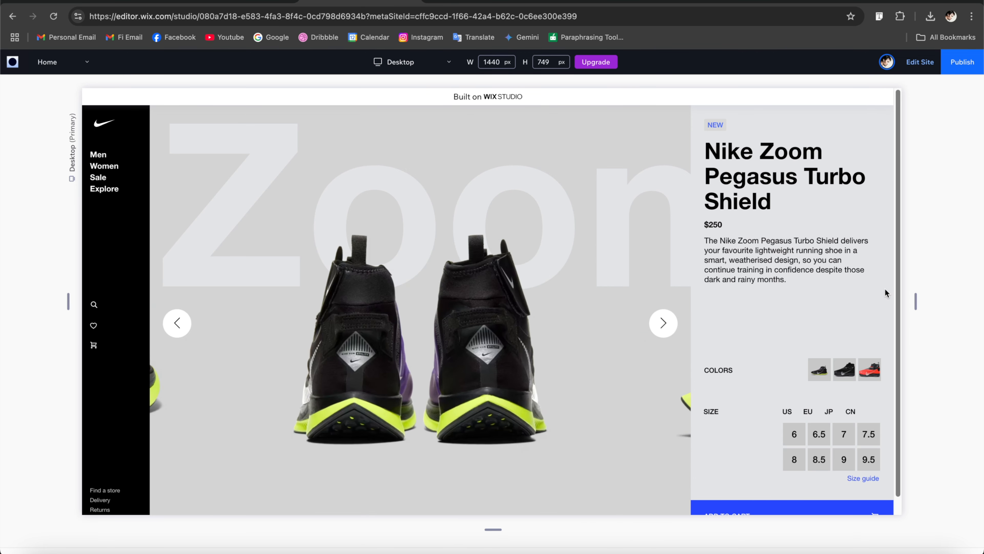
pyautogui.moveTo(915, 299); pyautogui.dragTo(871, 296)
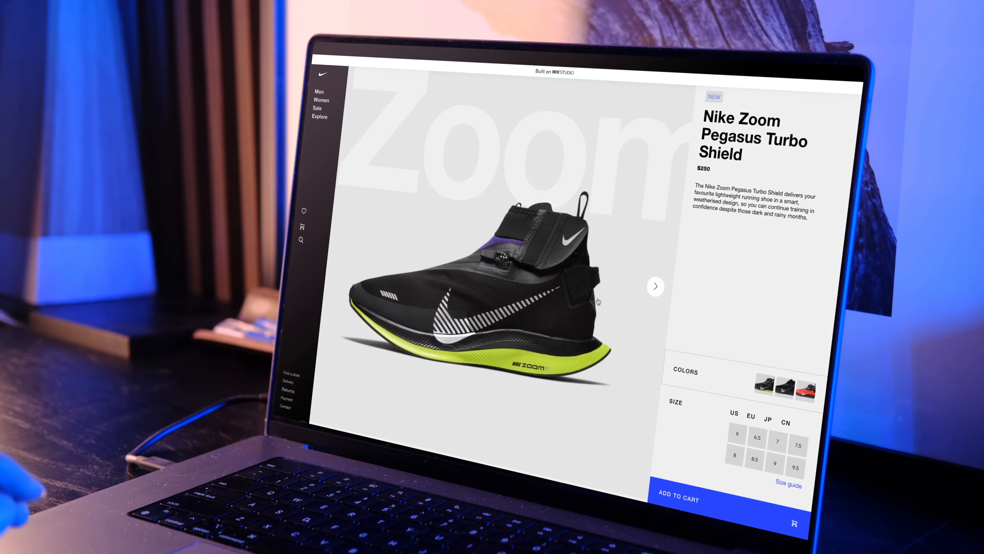
# Browse the shoe images on the live site and resize the browser window to check the responsive layout.
pyautogui.click(657, 287)
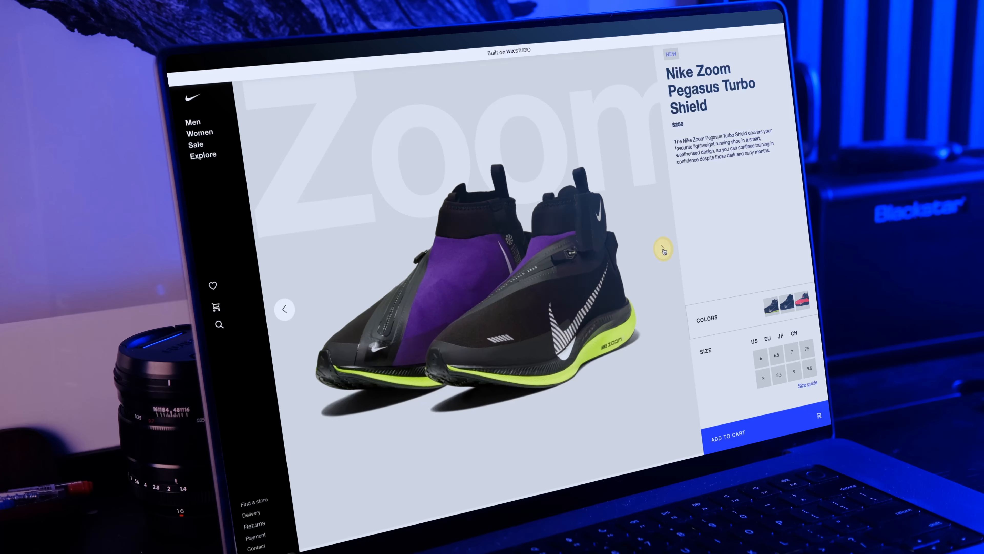
pyautogui.click(663, 250)
pyautogui.click(663, 250)
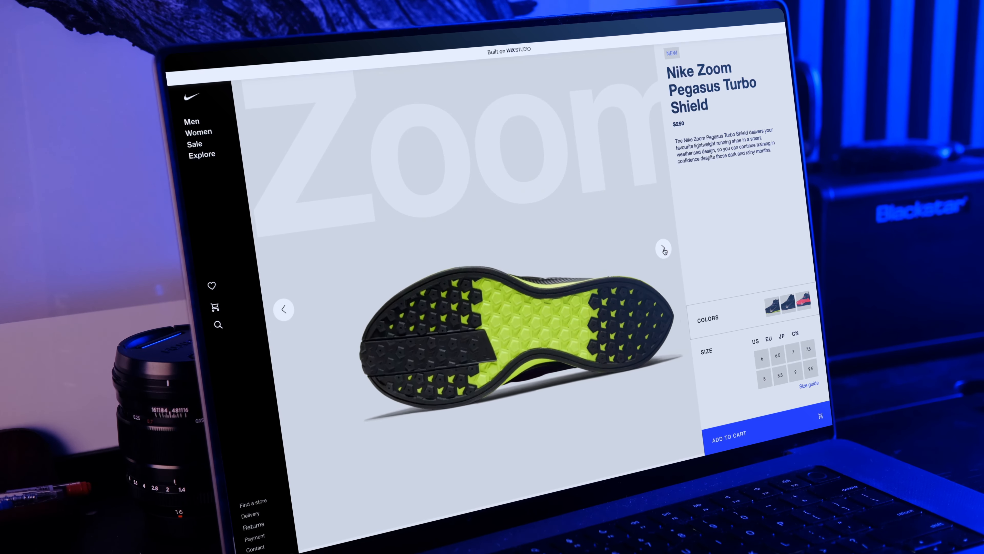
pyautogui.click(663, 250)
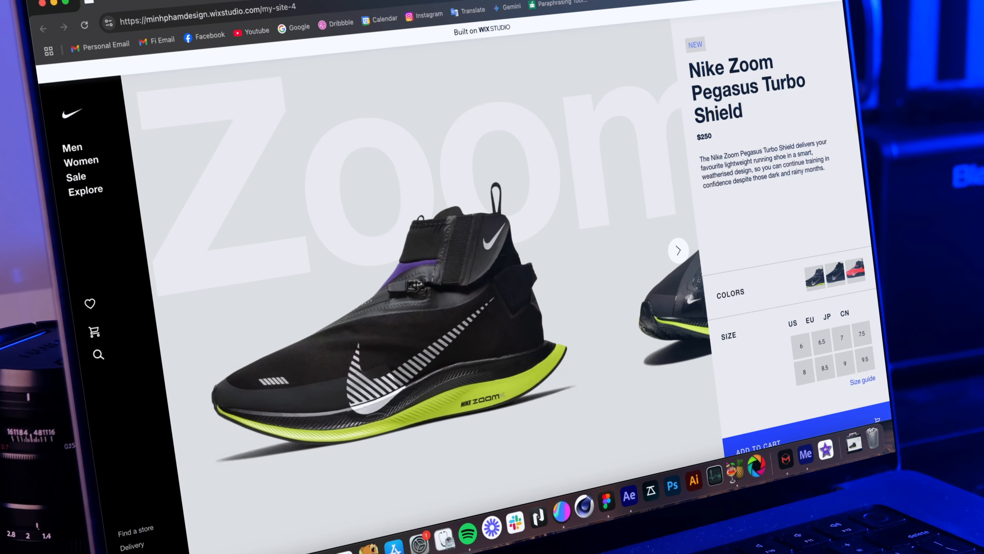
pyautogui.moveTo(858, 127); pyautogui.dragTo(851, 92)
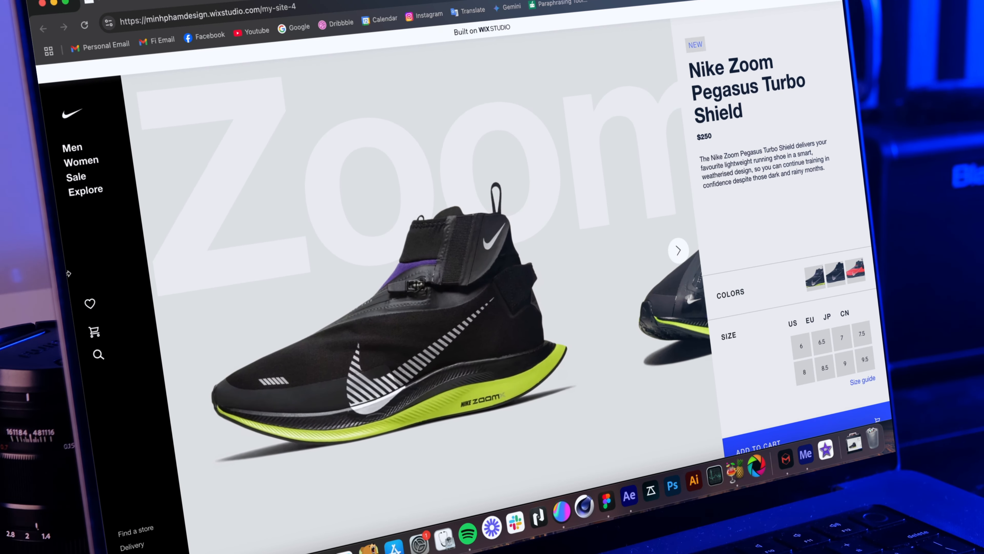